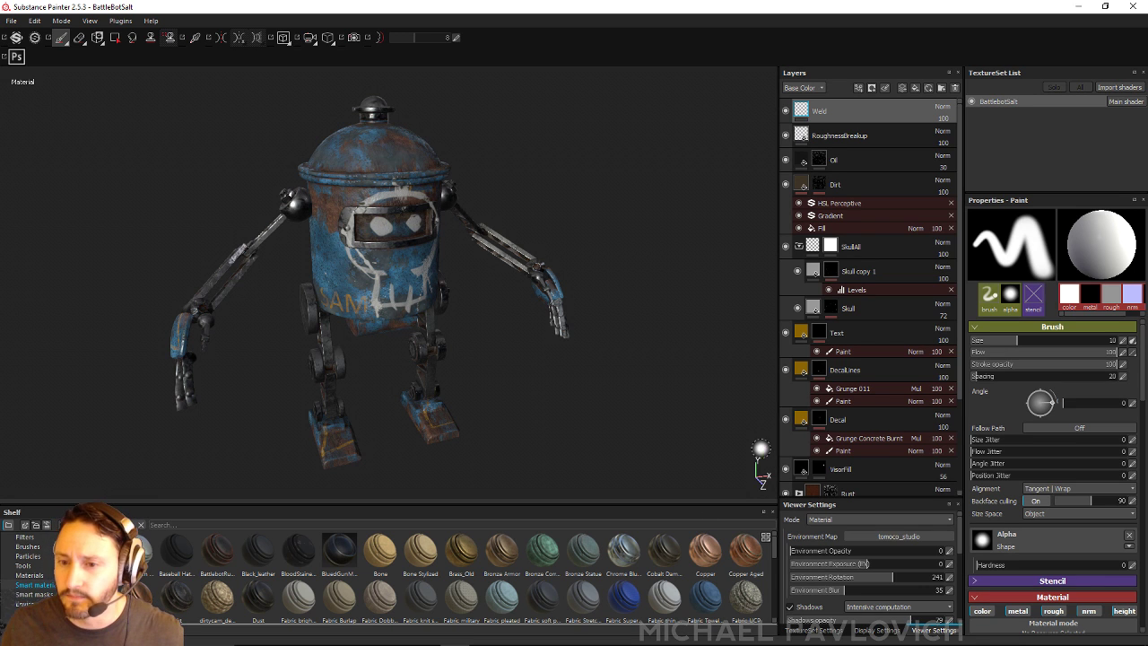
- Create a new layer folder and move all layers from Weld down to BaseMetal into it
alt+drag(635, 230, 598, 231)
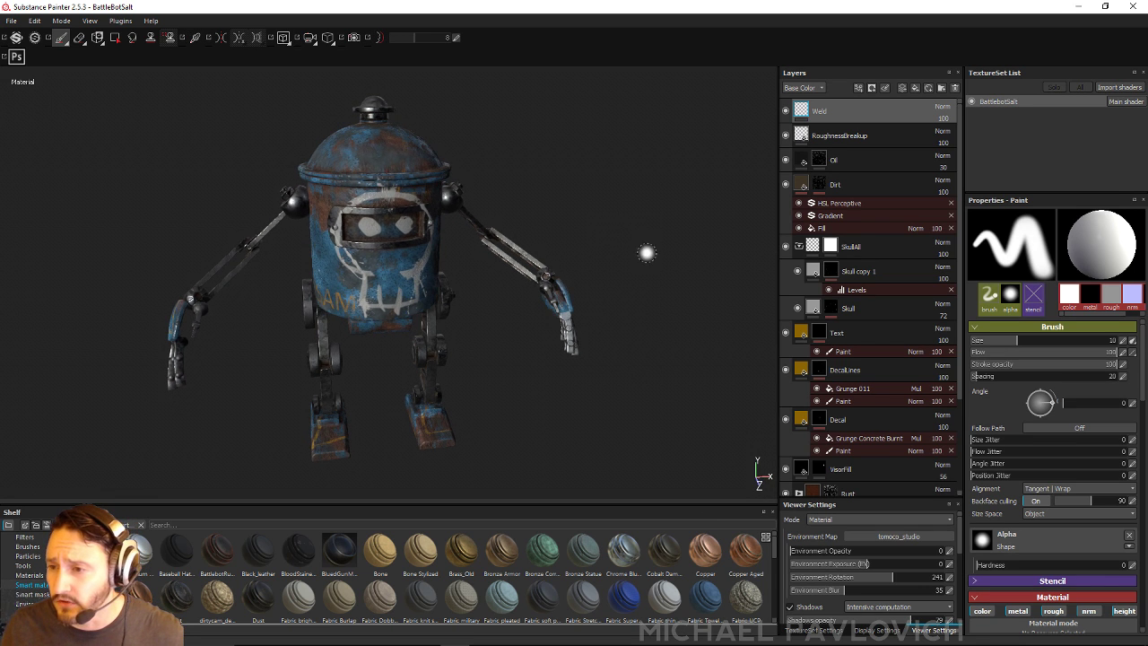
click(914, 88)
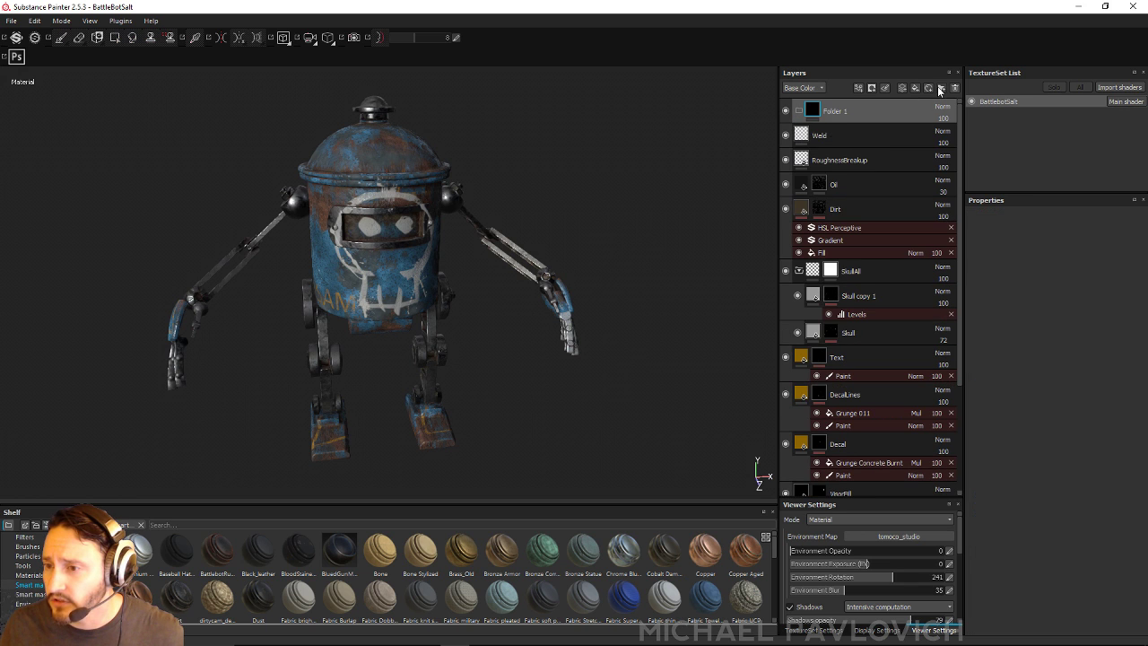
click(845, 135)
scroll(870, 359, down, 3)
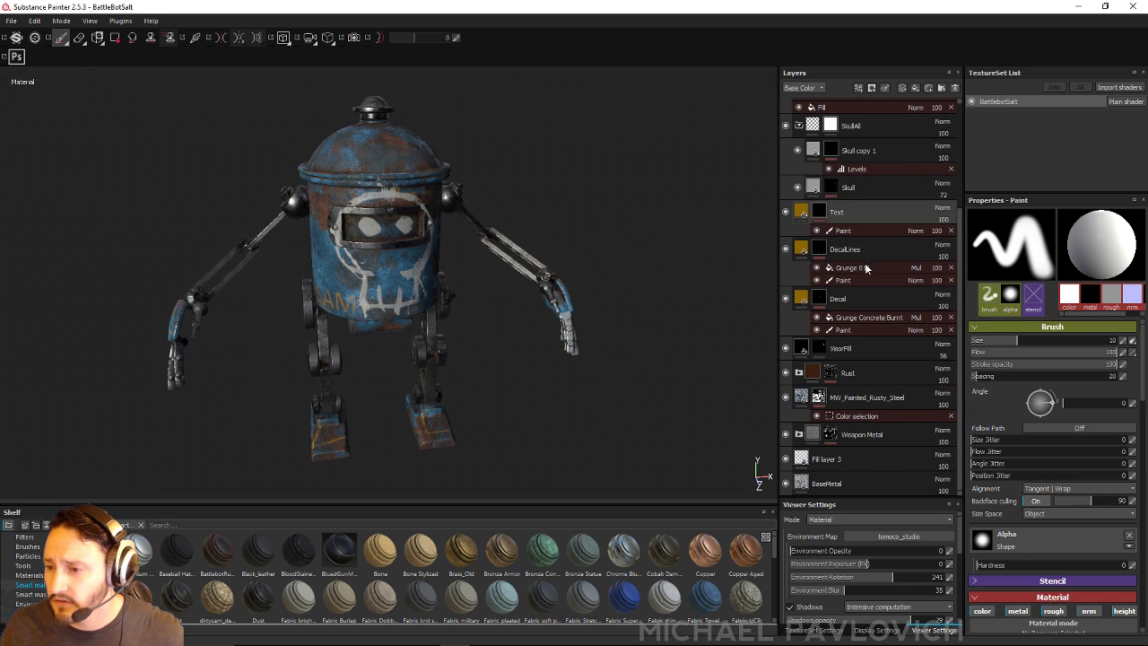
shift+click(878, 470)
shift+click(881, 480)
scroll(891, 354, up, 3)
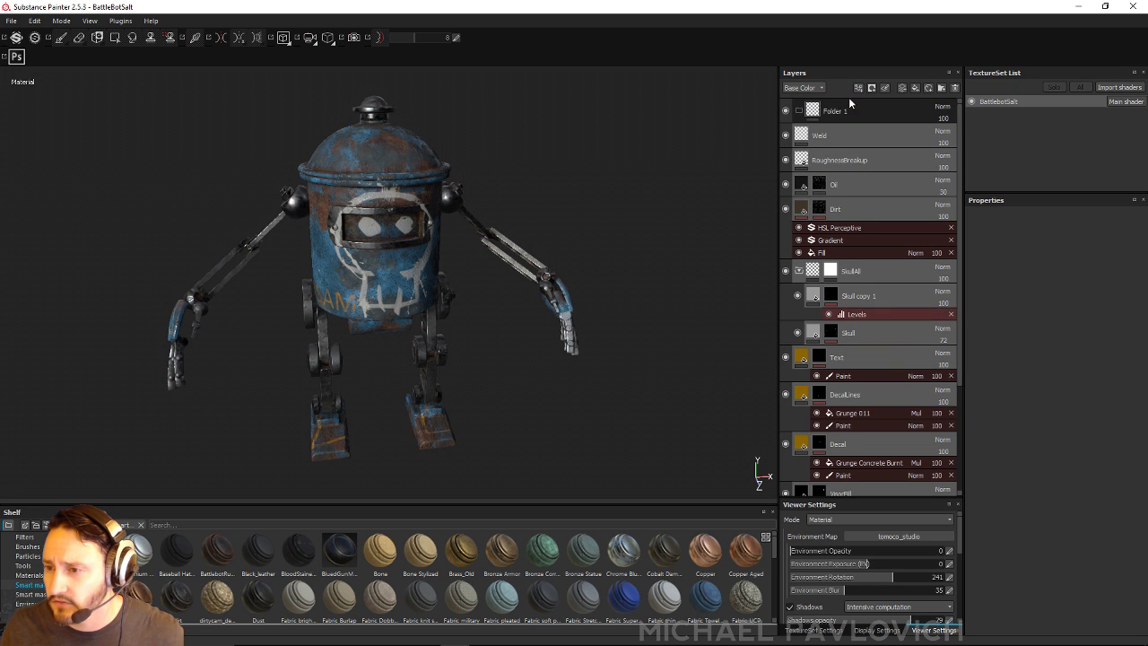
drag(845, 134, 846, 111)
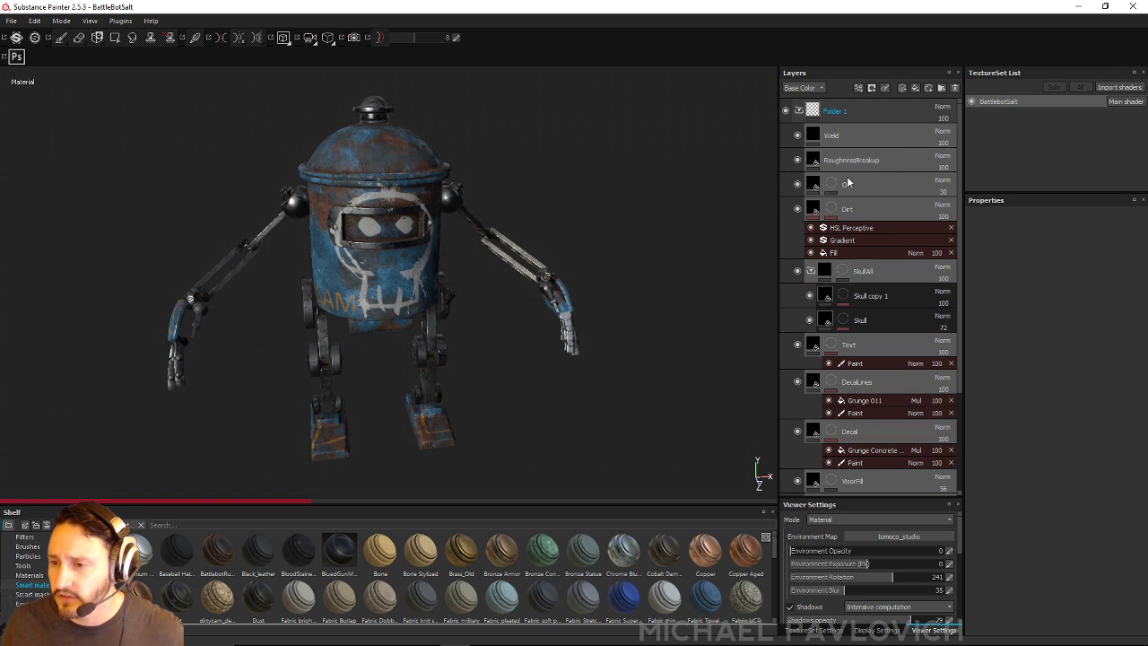
- Rename the new folder as RustyRobot
double_click(842, 113)
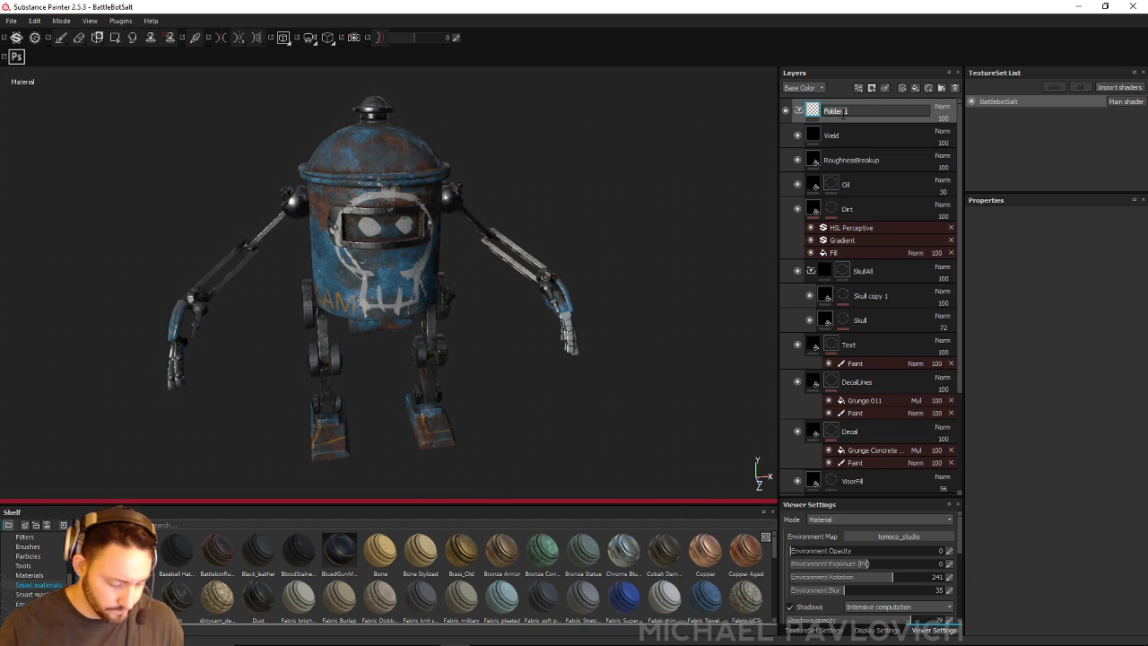
text(Rob)
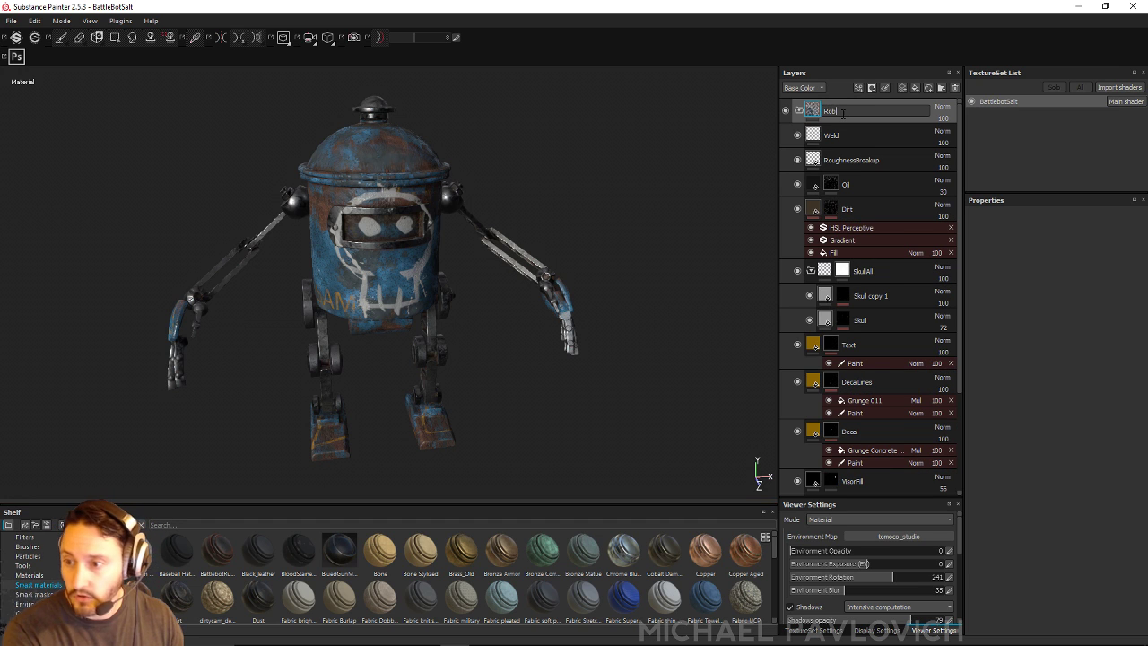
key(BackSpace)
text(usty)
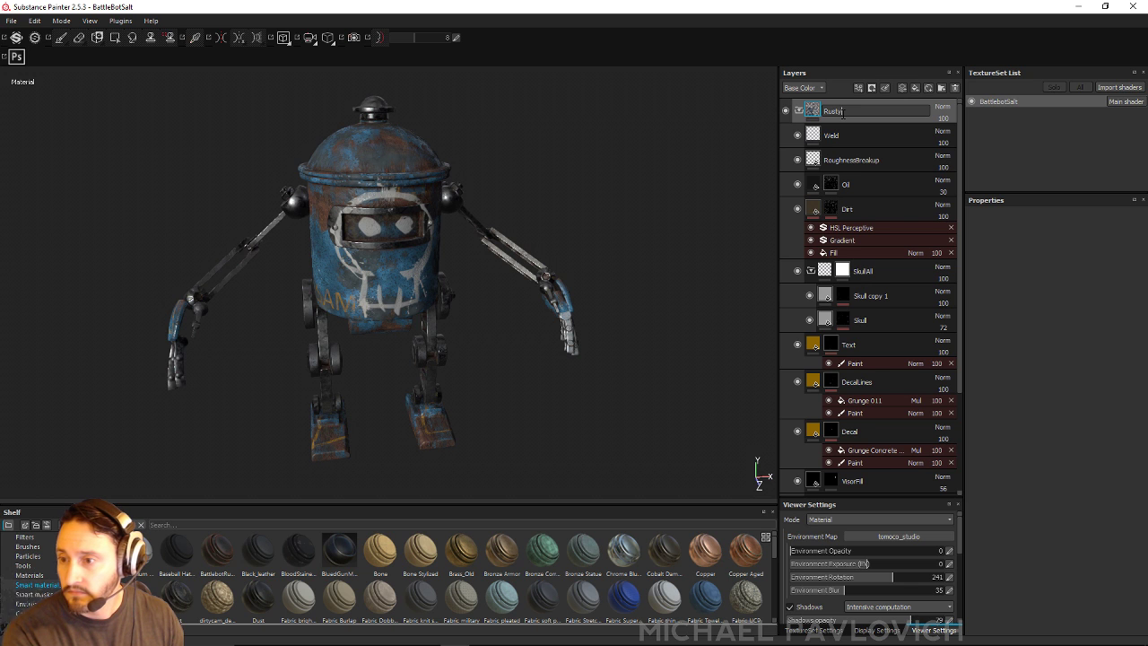
text(Robot)
key(Return)
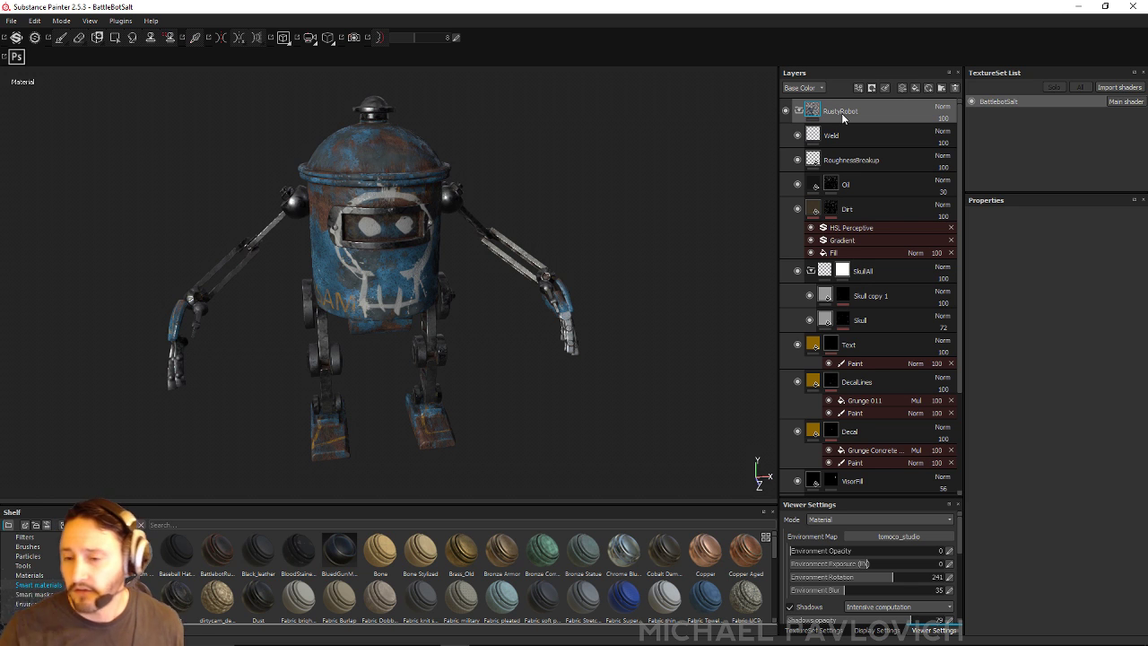
alt+drag(485, 202, 455, 317)
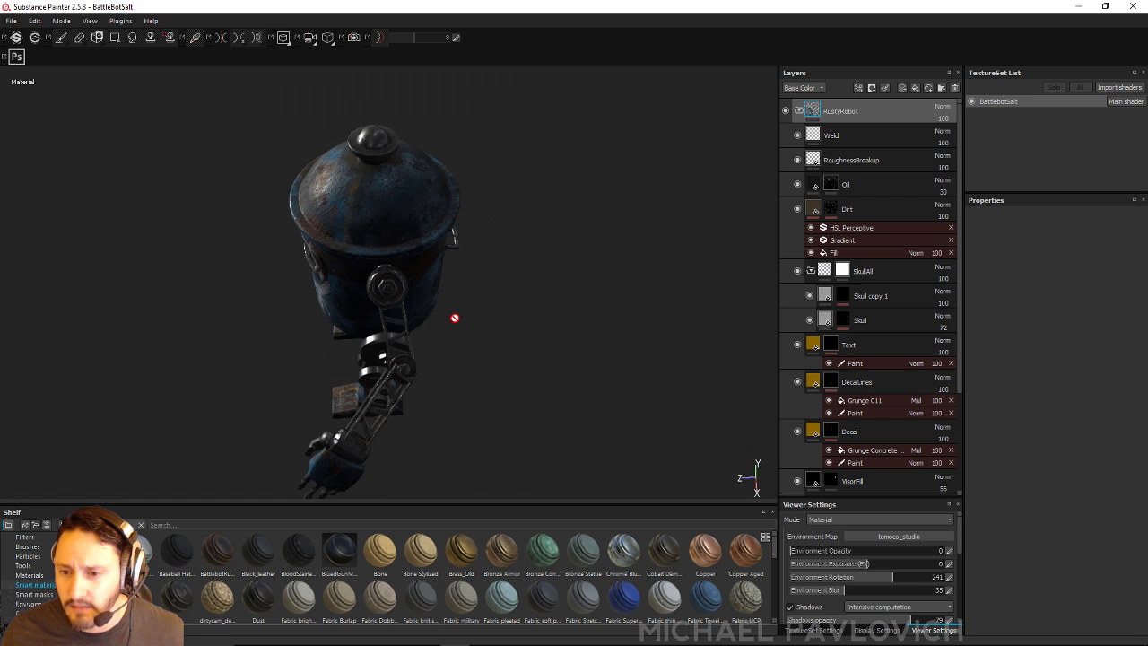
alt+drag(620, 219, 688, 196)
alt+drag(516, 270, 404, 205)
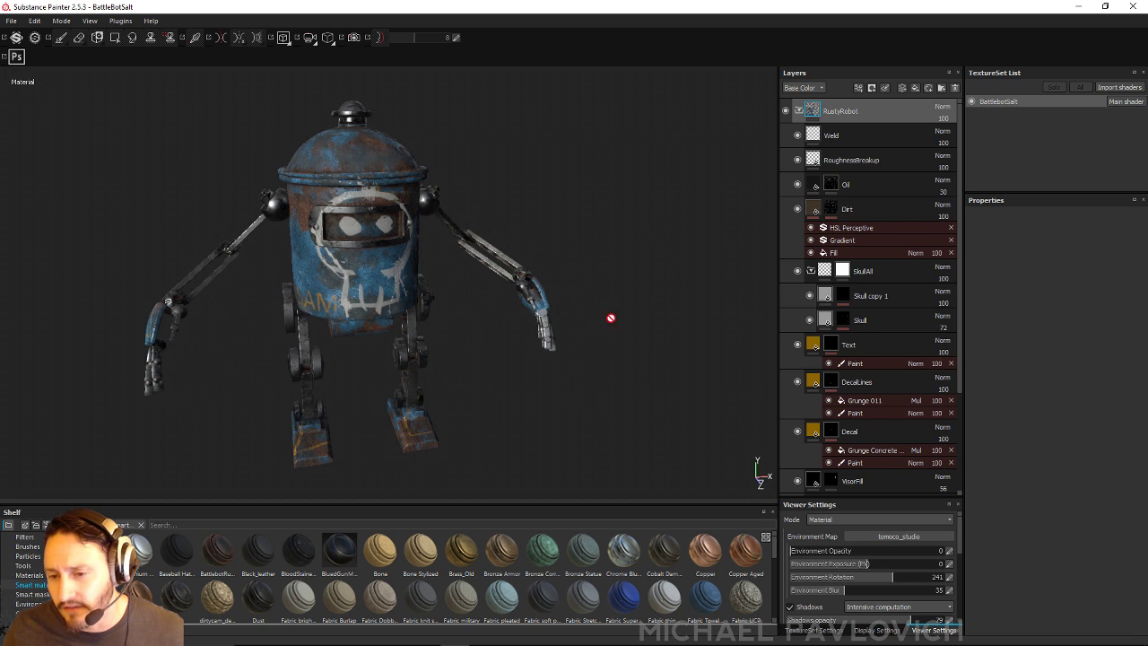
alt+drag(610, 275, 410, 149)
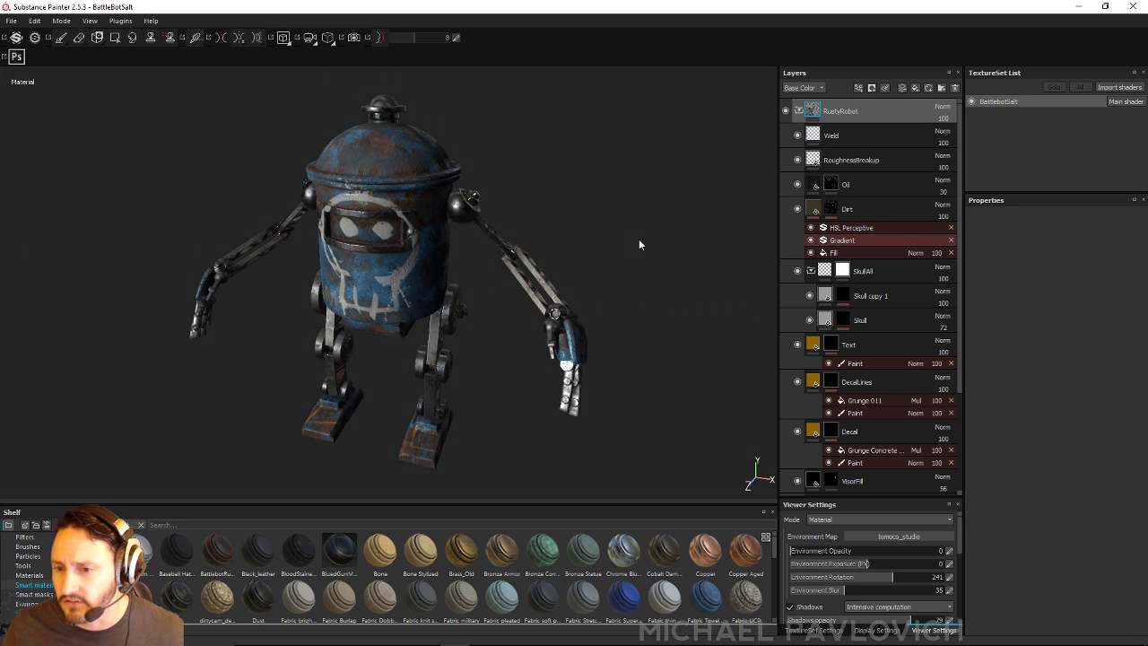
alt+drag(638, 243, 599, 242)
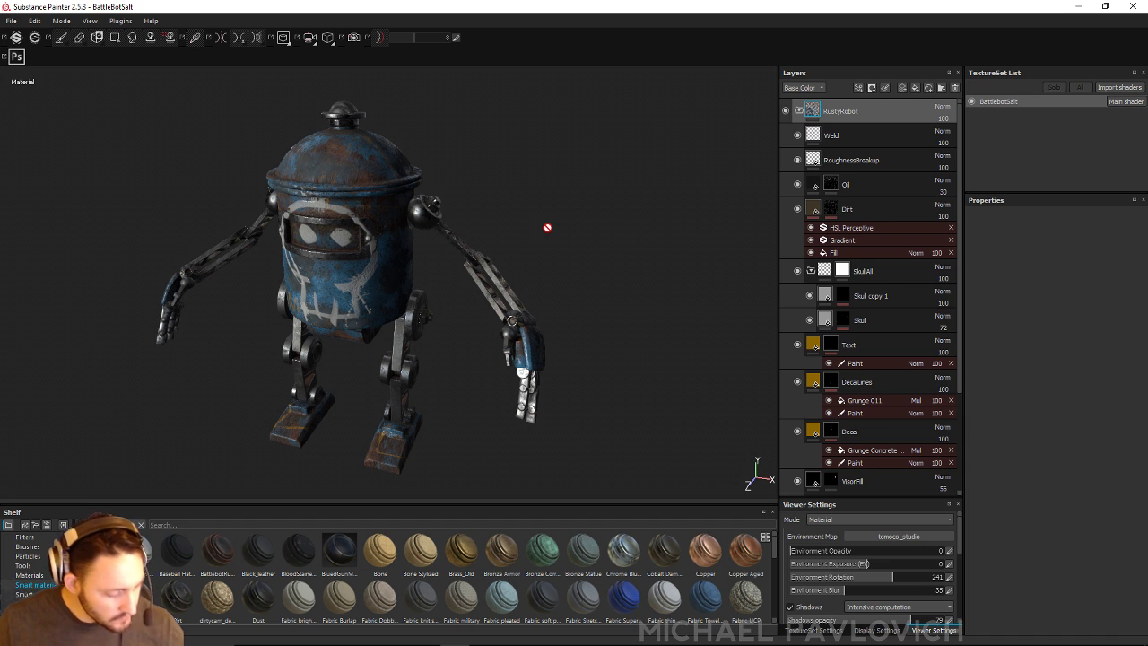
alt+drag(539, 200, 254, 214)
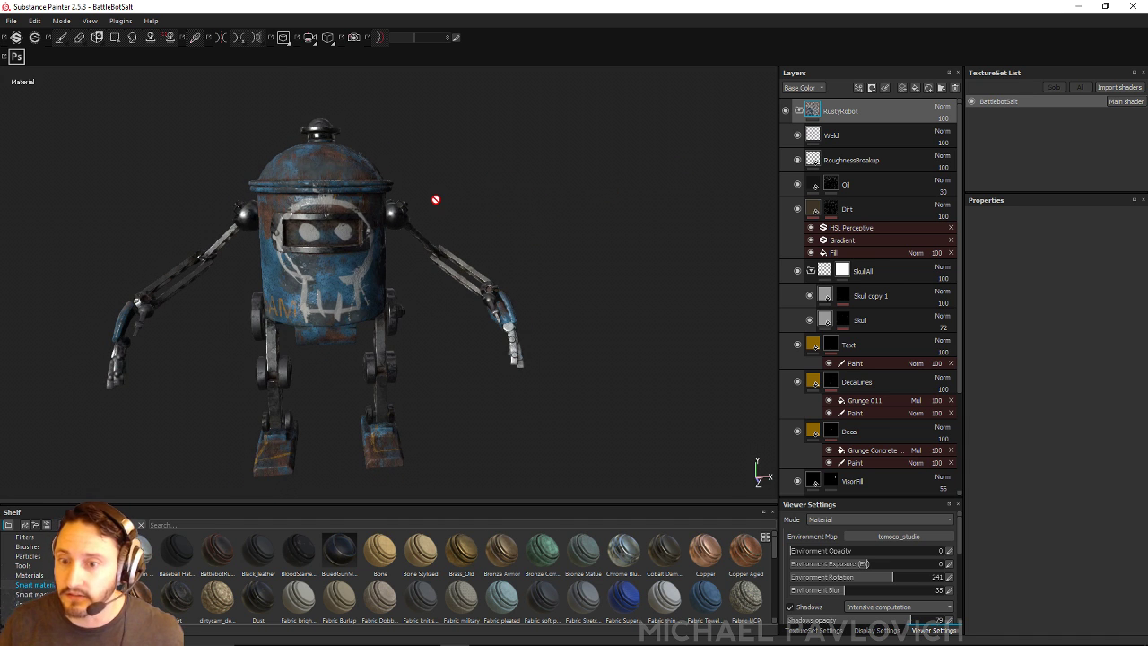
alt+drag(625, 192, 739, 171)
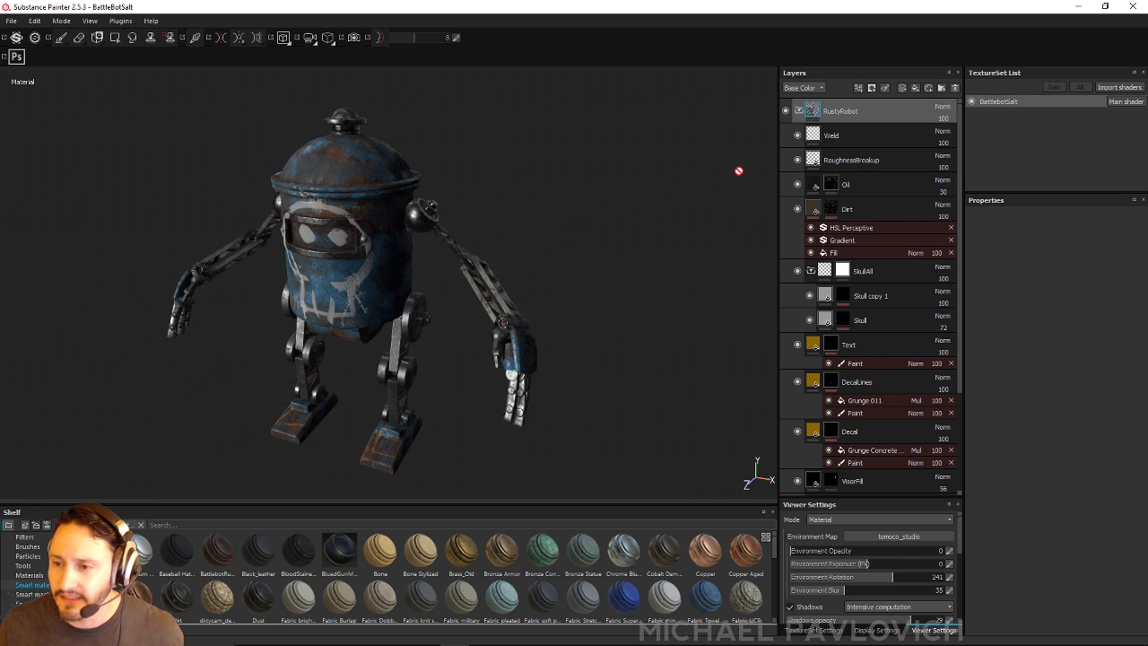
- Delete the hand-painted Weld layer from the RustyRobot folder
click(839, 136)
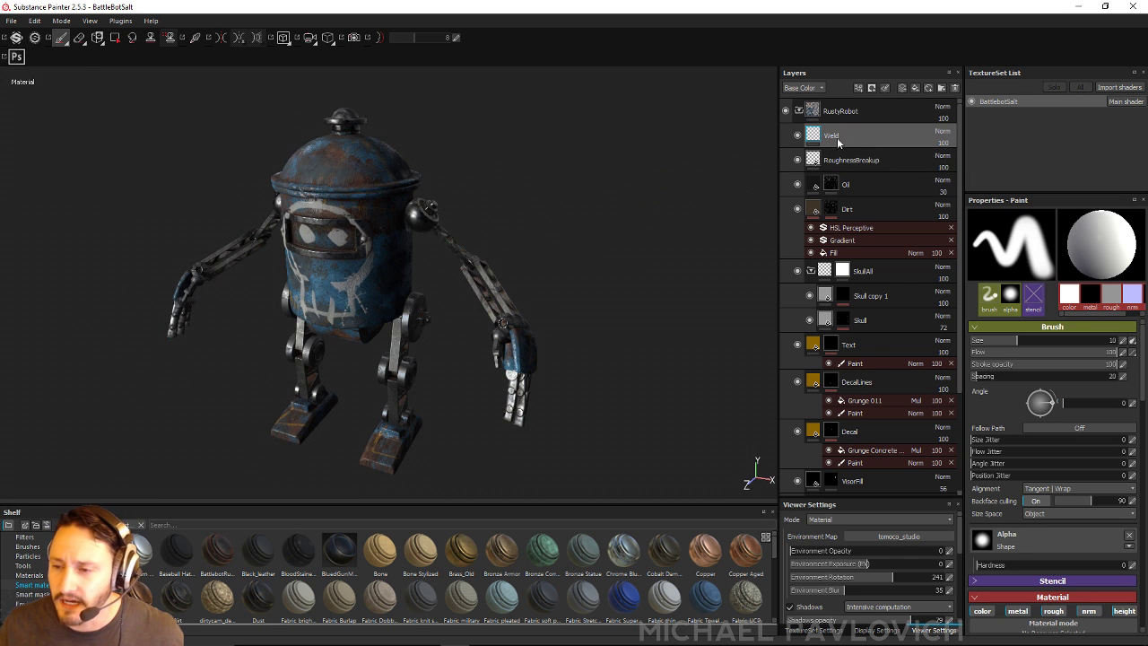
mouse_move(619, 264)
alt+mouse_down()
mouse_move(556, 224)
mouse_move(563, 214)
alt+mouse_up()
ctrl+right_drag(563, 214, 601, 270)
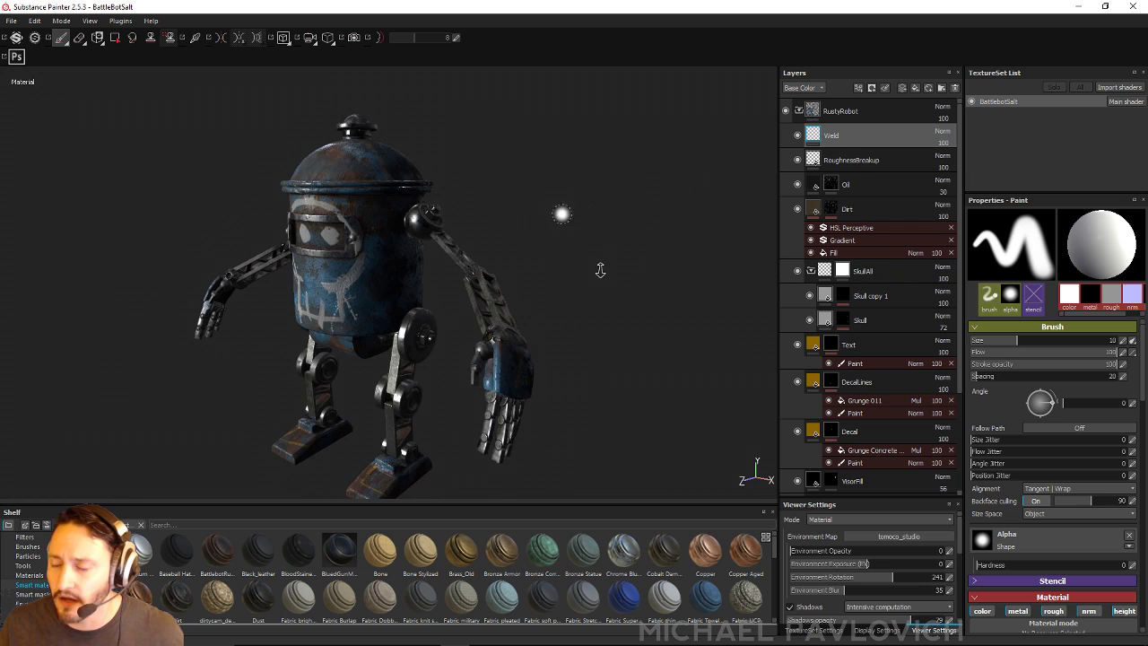
alt+drag(600, 270, 587, 272)
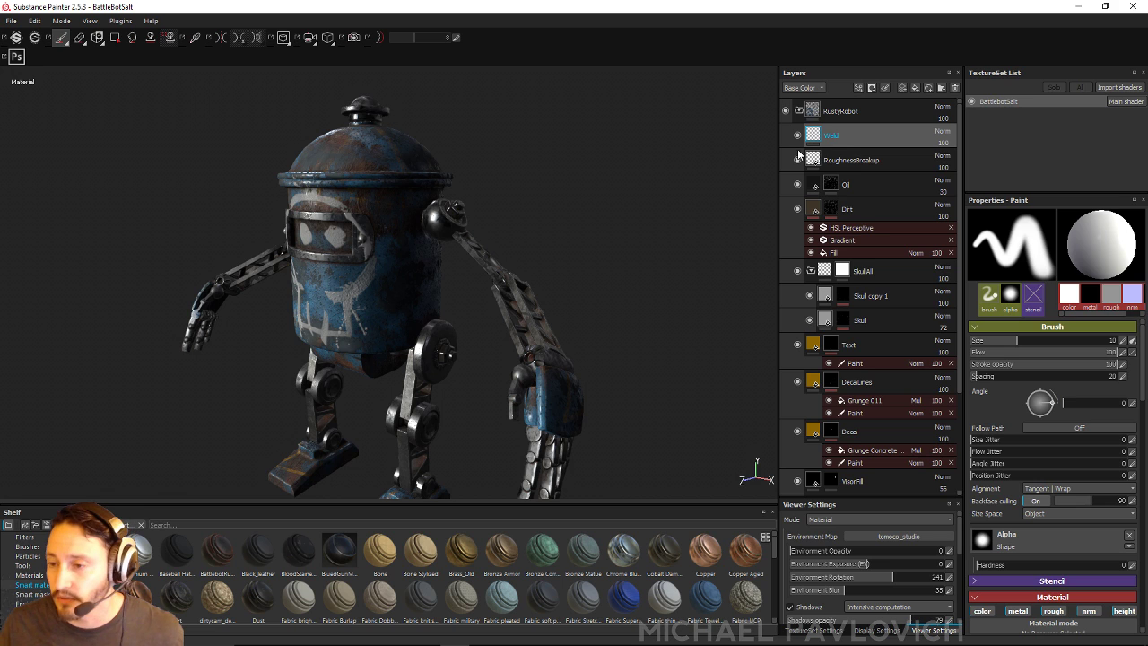
click(954, 87)
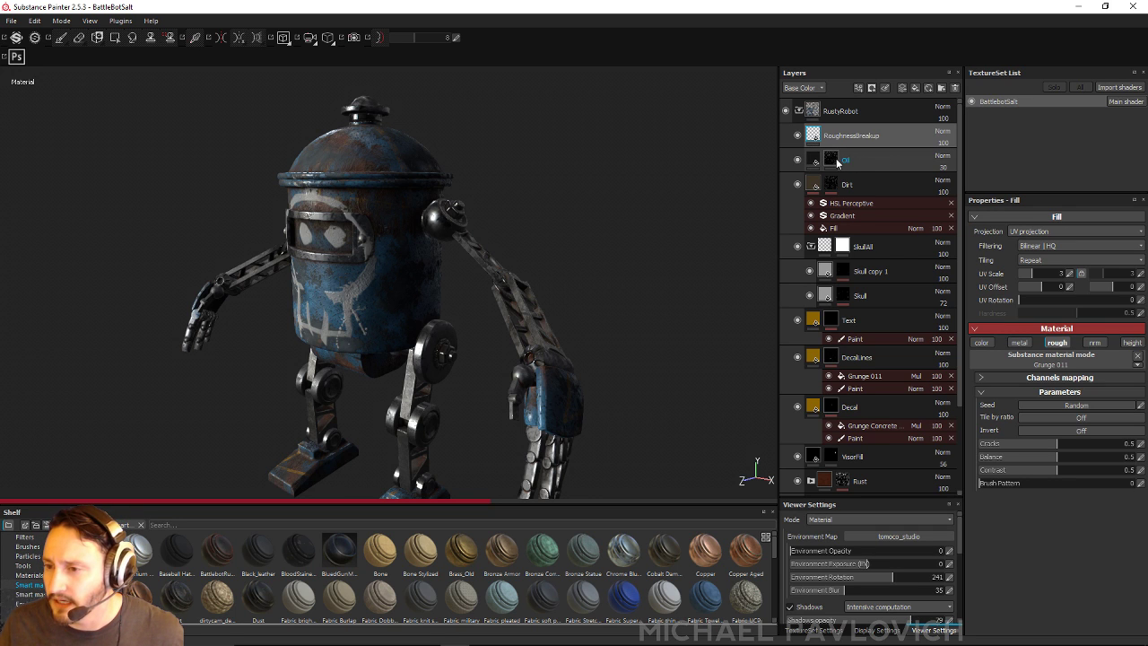
- Replace the painted mask on the Oil layer with a fresh black mask
click(837, 162)
right_click(836, 161)
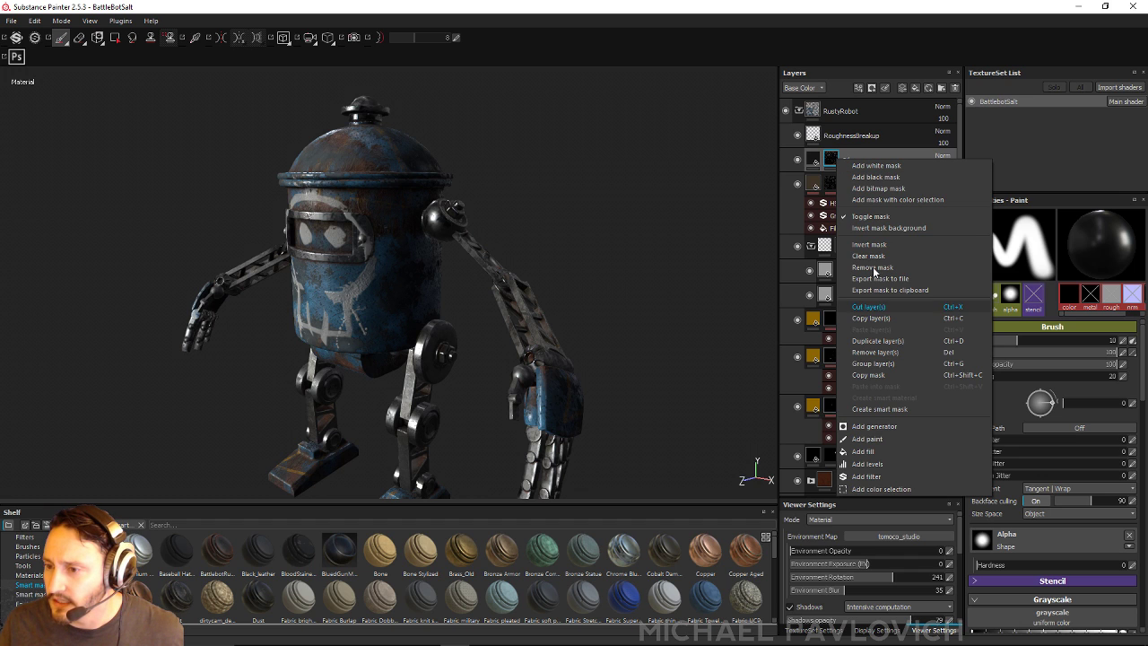
click(886, 178)
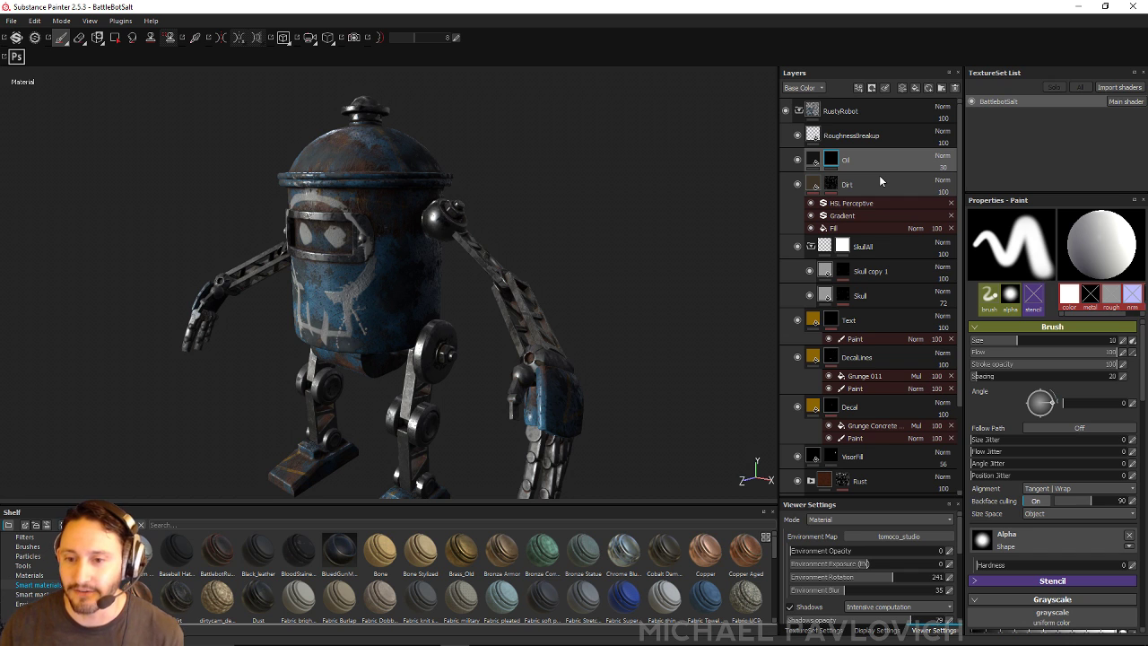
- Reduce the paint brush to size 4 with a hardness of 0.015
alt+drag(516, 176, 551, 175)
ctrl+right_drag(551, 175, 526, 175)
mouse_move(550, 175)
alt+mouse_down()
mouse_move(589, 156)
mouse_move(589, 179)
mouse_move(549, 216)
mouse_move(546, 174)
mouse_move(651, 154)
mouse_move(564, 177)
alt+mouse_up()
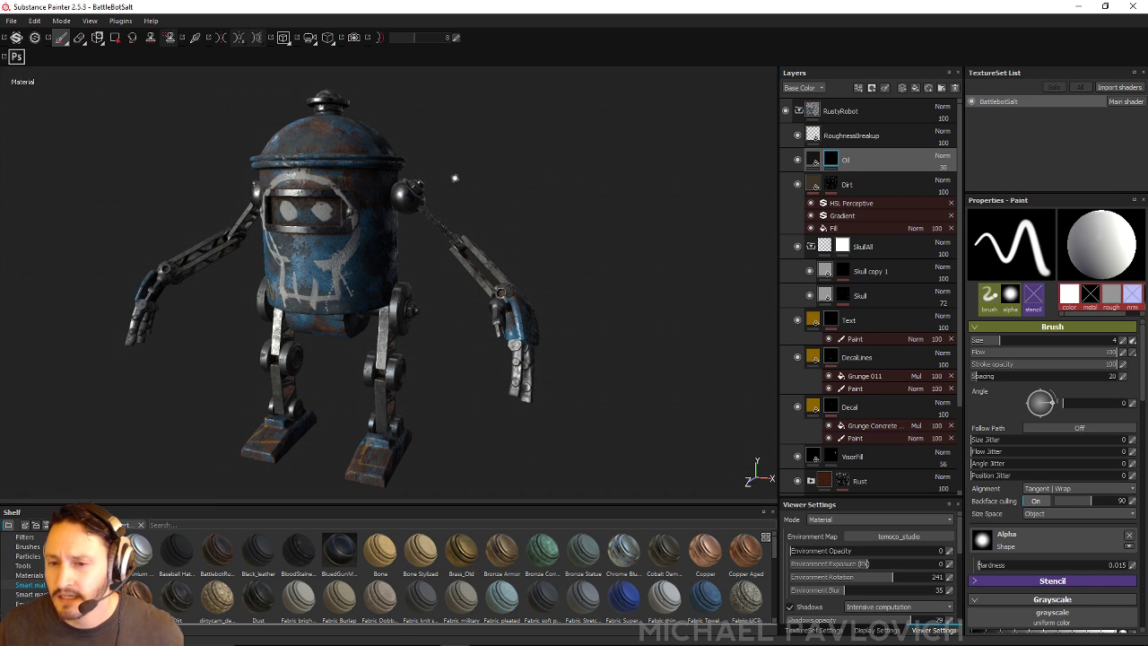
alt+drag(562, 195, 597, 312)
alt+drag(663, 199, 645, 211)
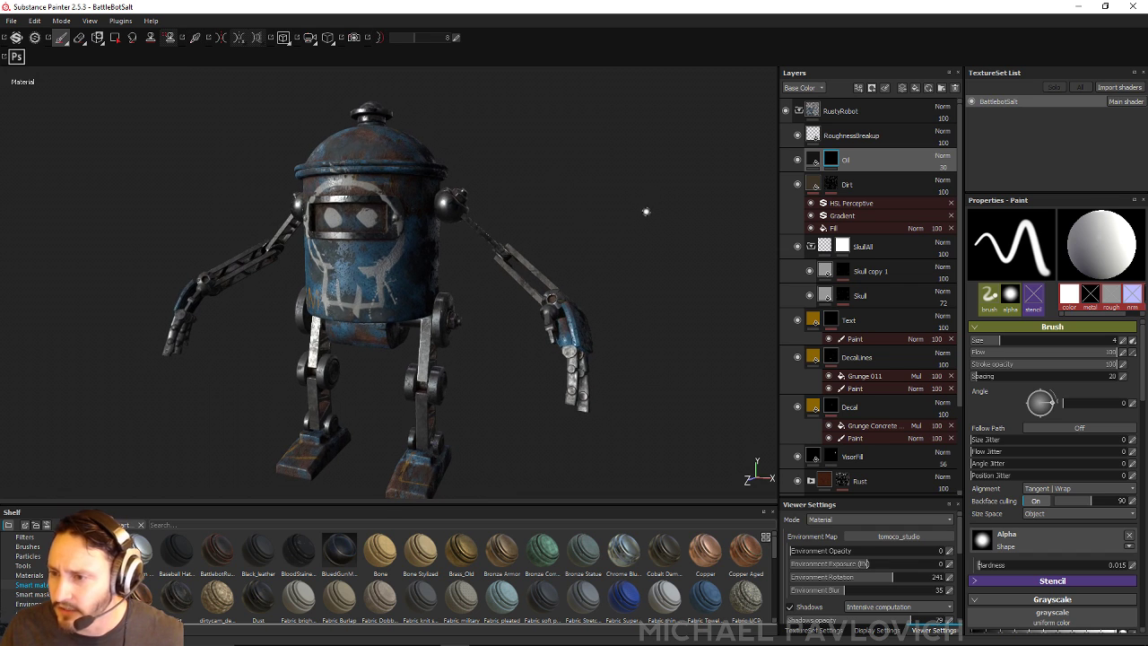
- Rename the SkullAll folder as PaintedDecal
click(868, 184)
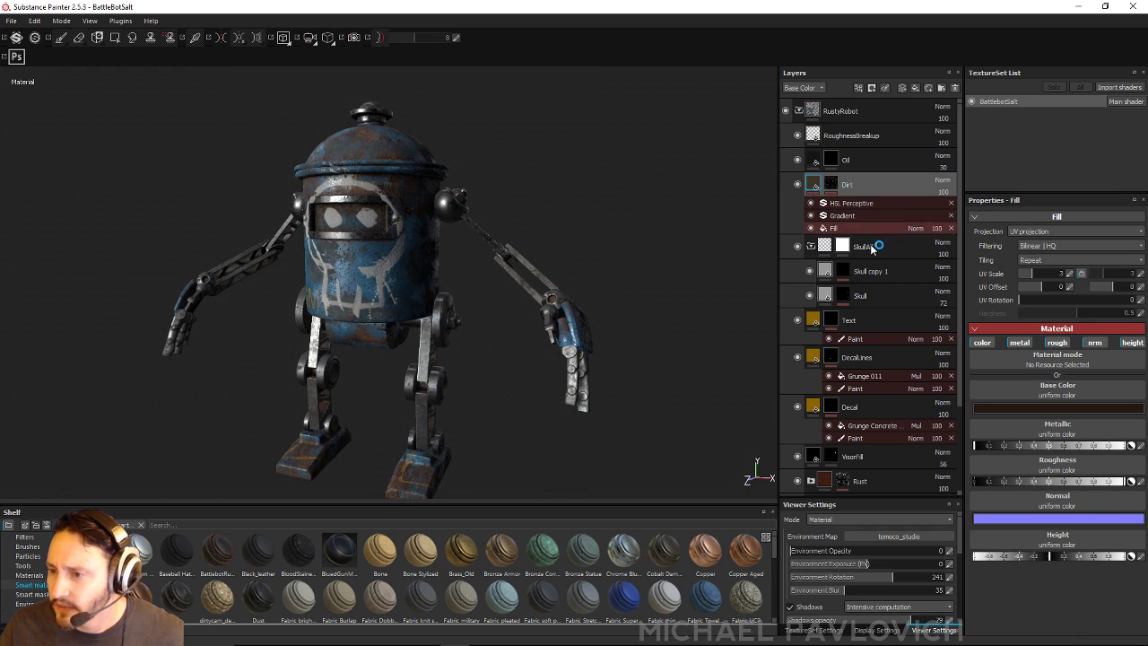
click(919, 255)
double_click(896, 253)
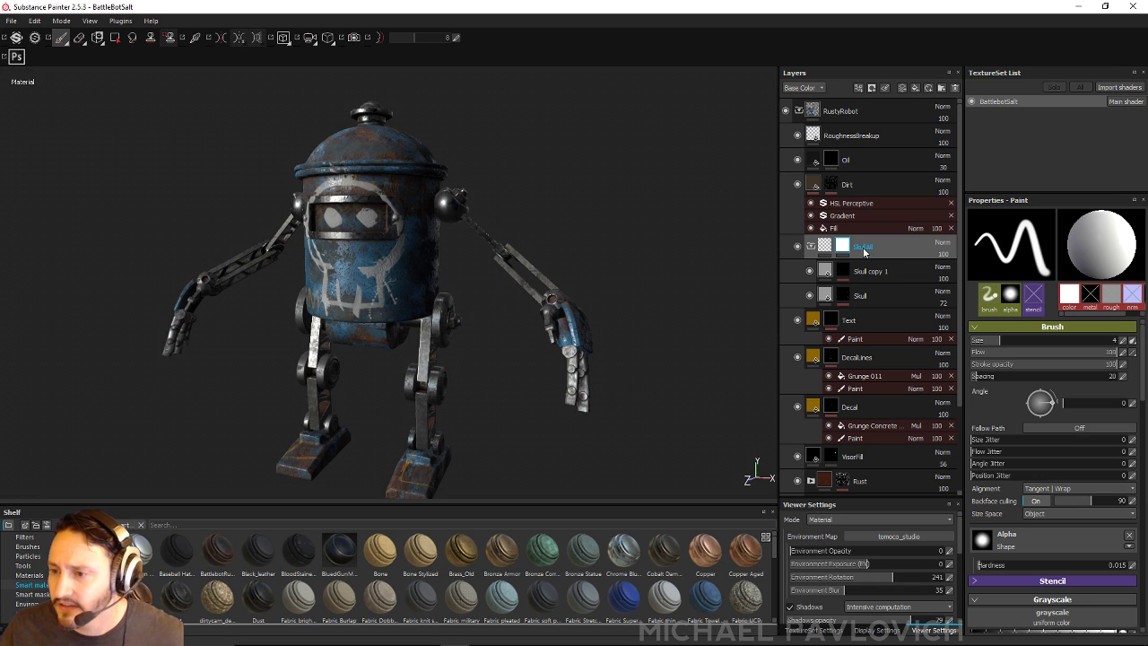
text(Painte)
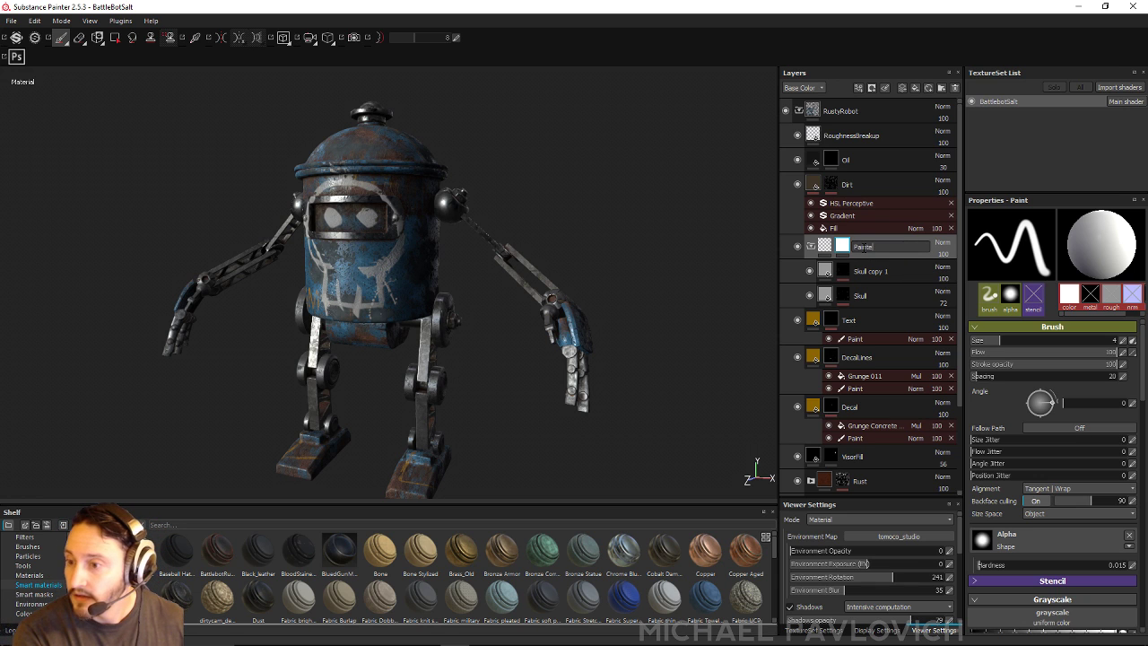
text(dDecal)
key(Return)
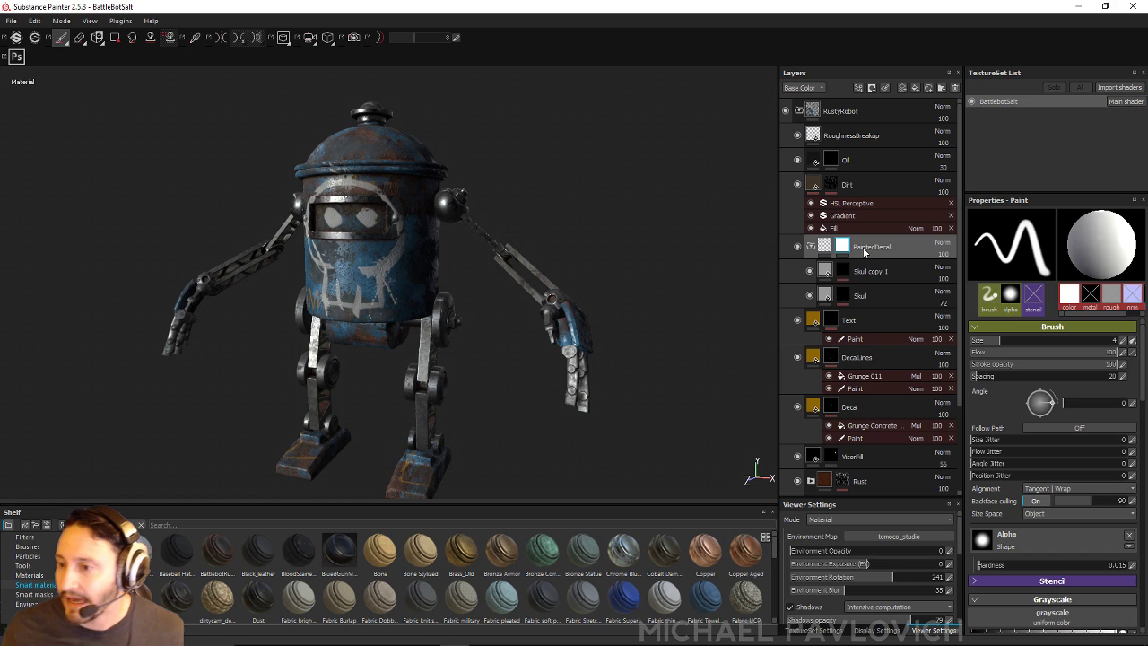
- Extend the skull folder's name to PaintedDecalAll
click(864, 280)
click(843, 278)
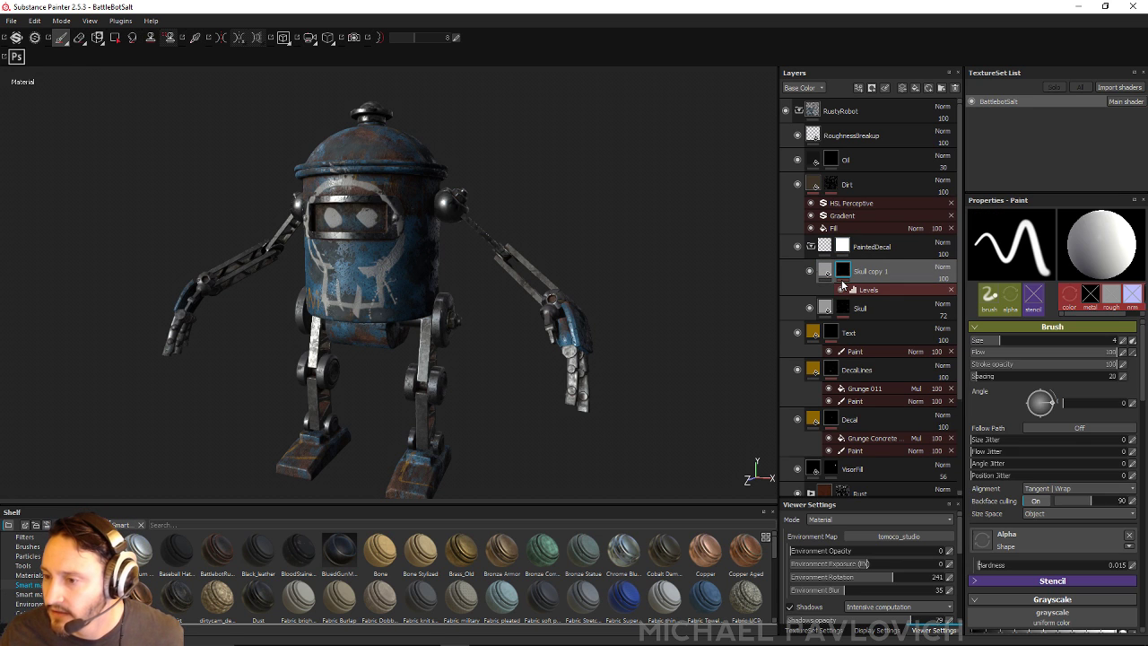
double_click(864, 275)
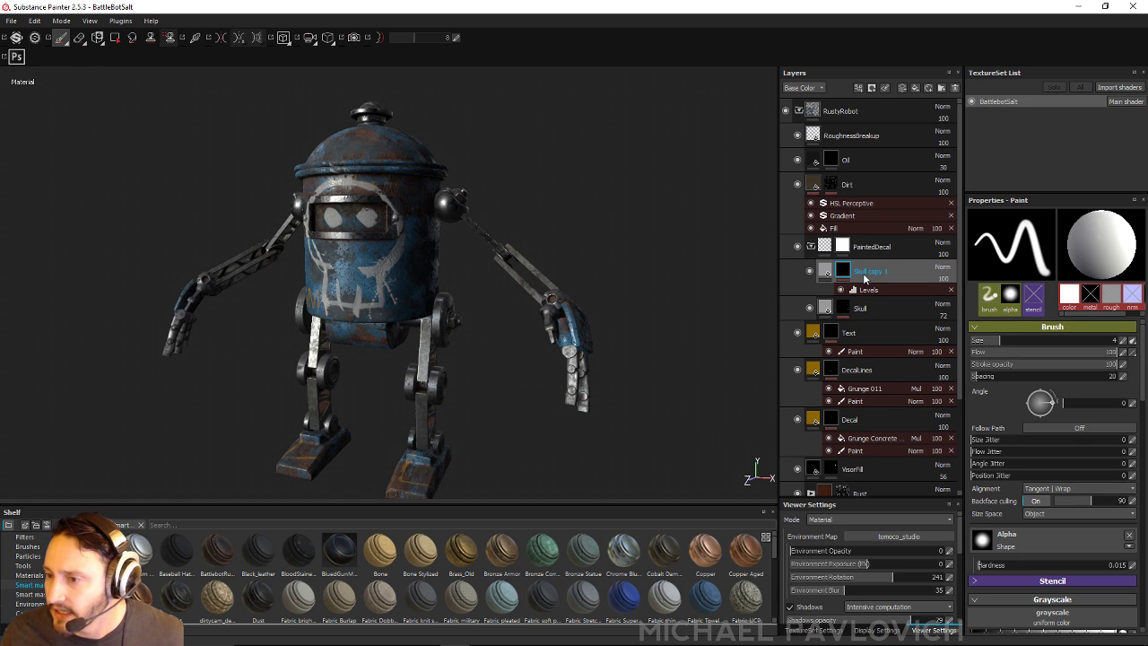
click(868, 272)
double_click(874, 247)
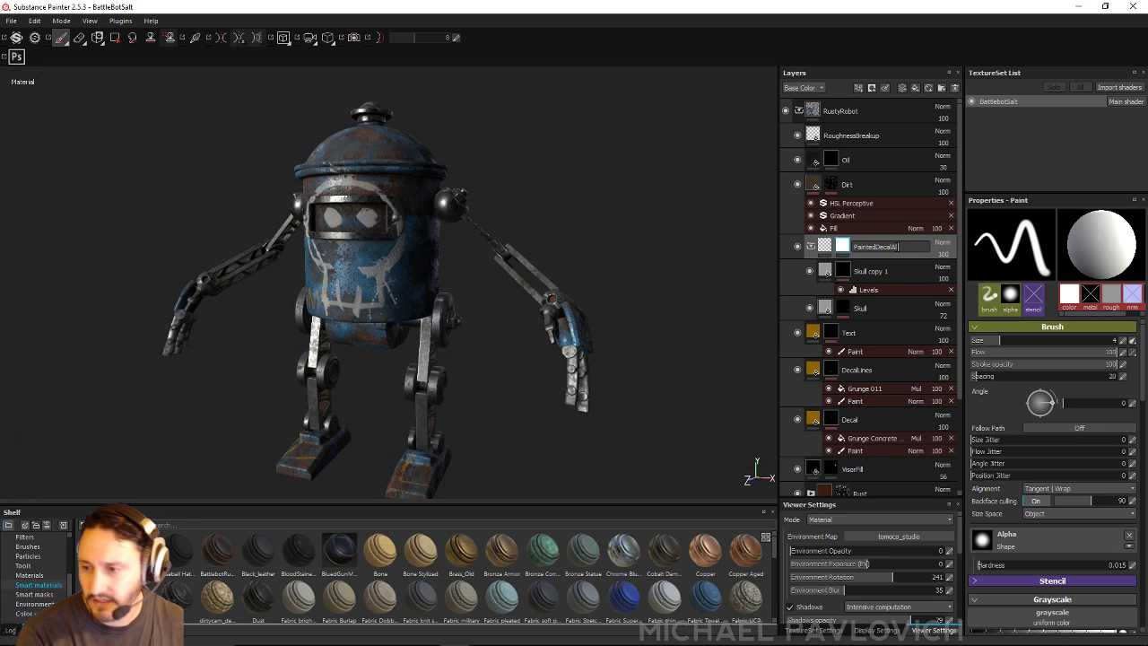
text(All)
key(Return)
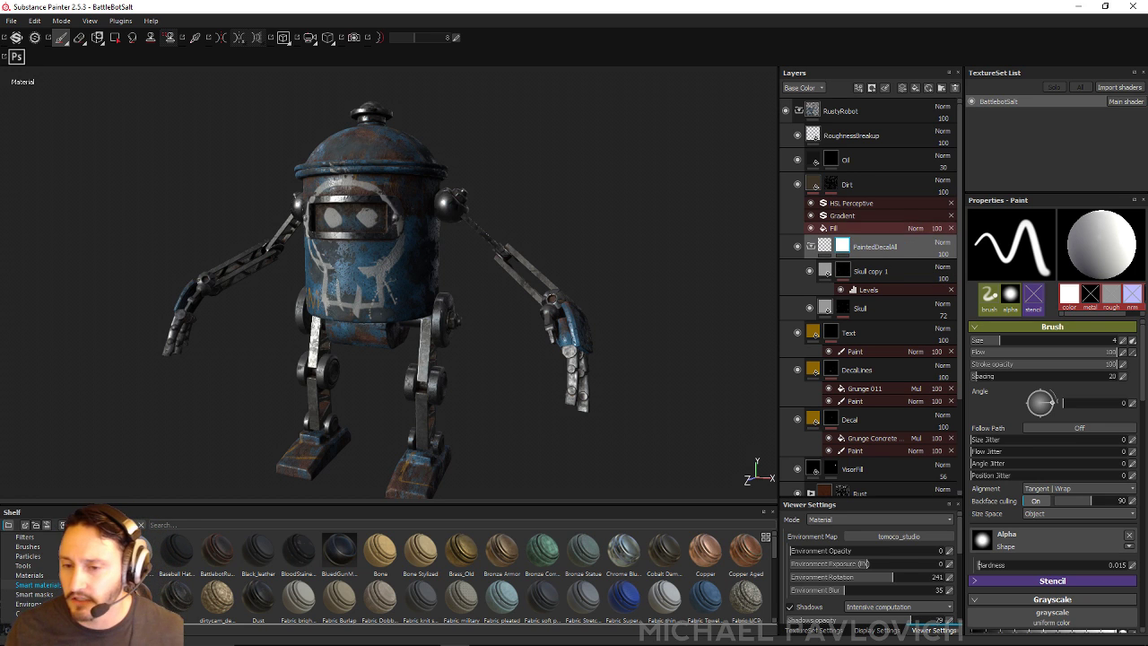
- Replace the masks on Skull copy 1 and Skull with black masks, and delete the Skull layer
right_click(845, 270)
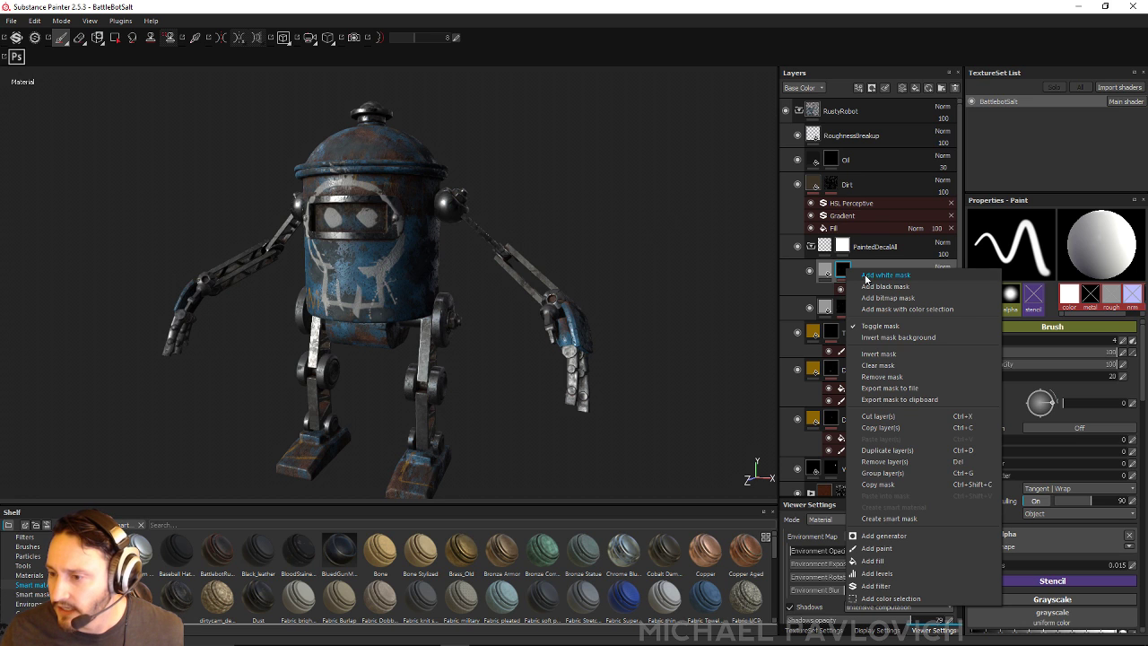
click(871, 286)
right_click(845, 295)
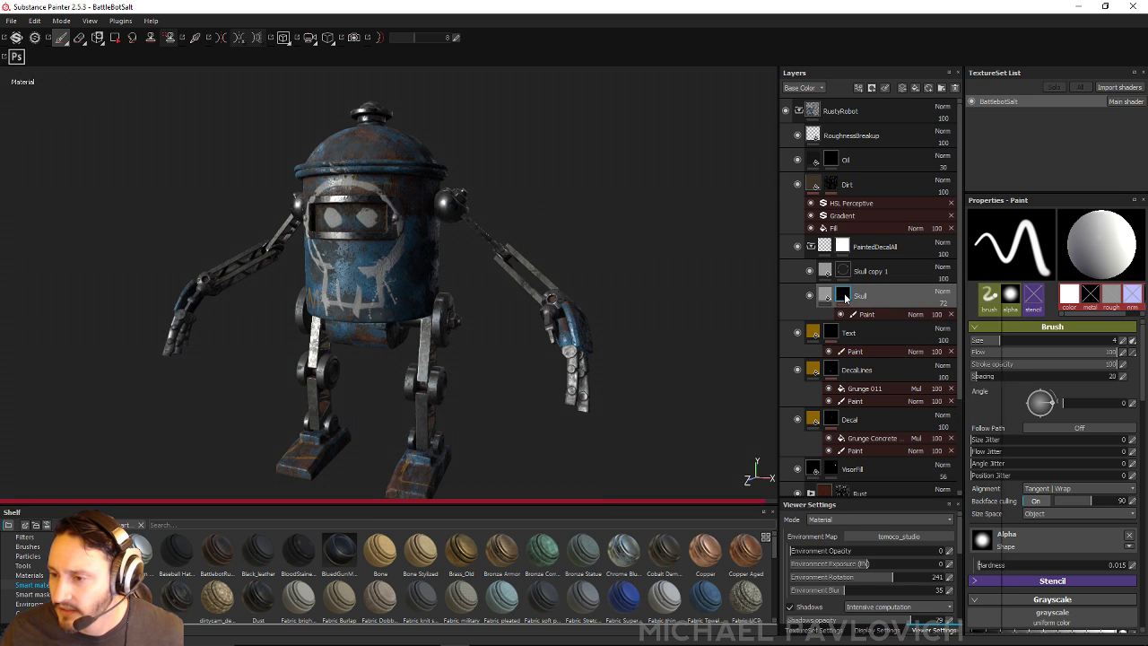
click(869, 313)
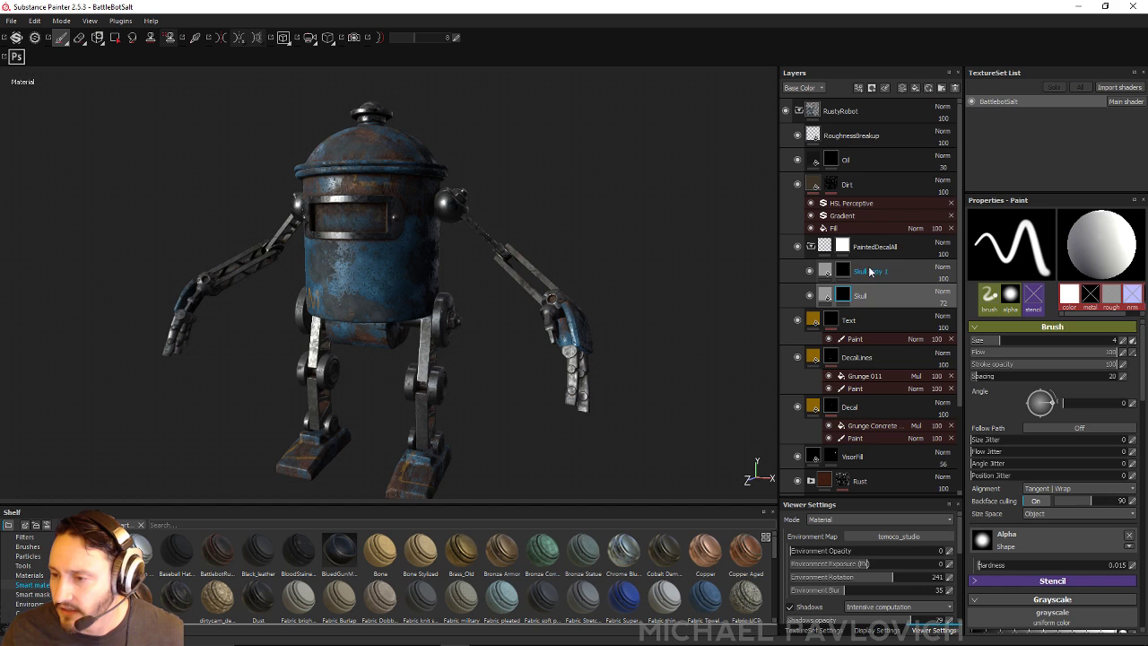
click(953, 90)
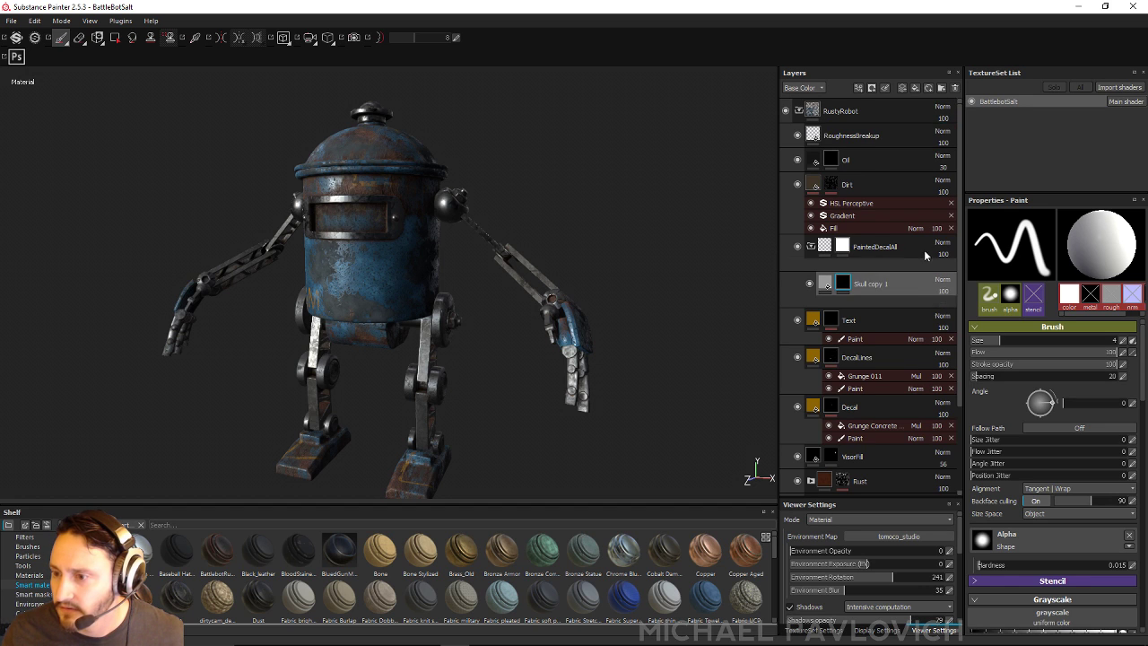
- Rename the Skull copy 1 layer as Paint and delete the Text and DecalLines layers
text(Paint)
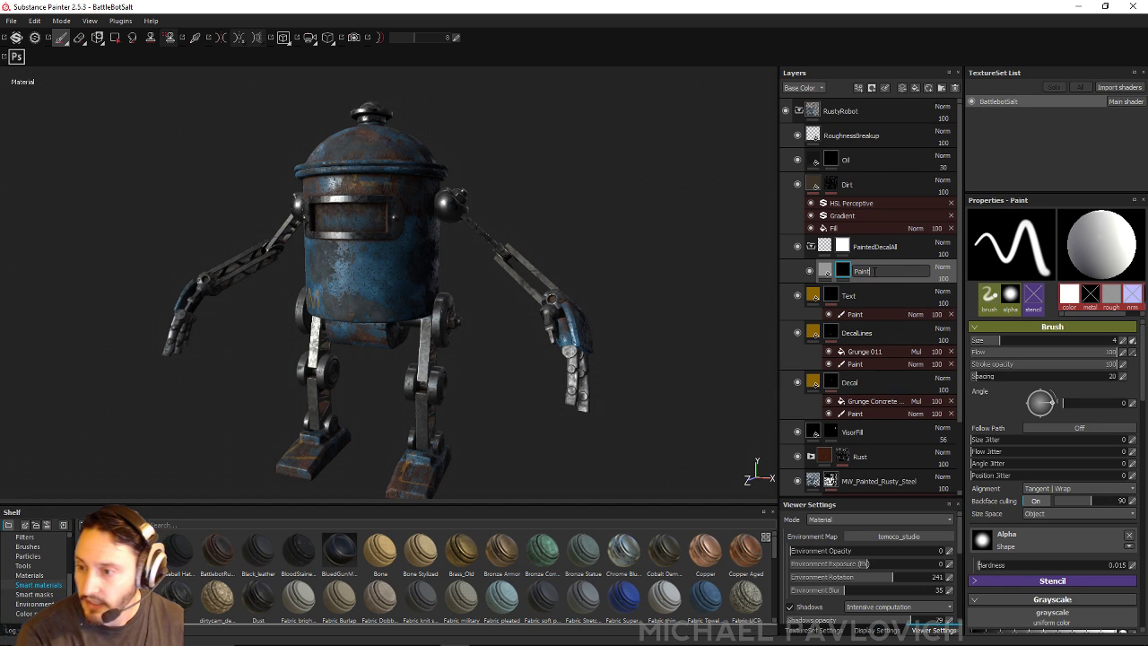
key(Return)
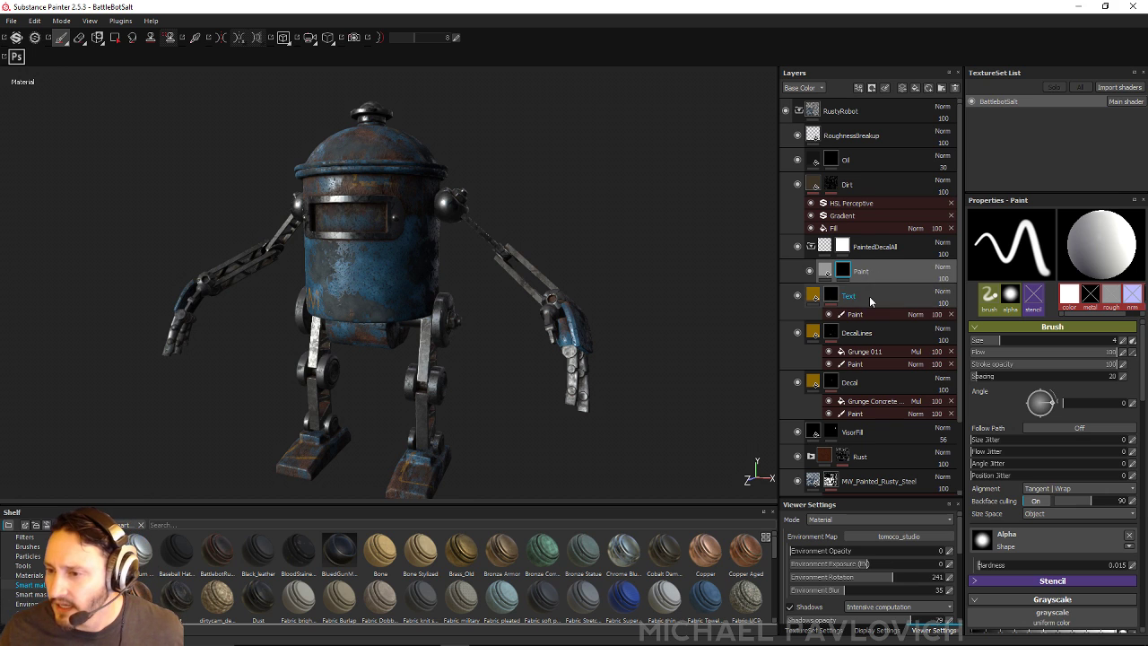
click(869, 296)
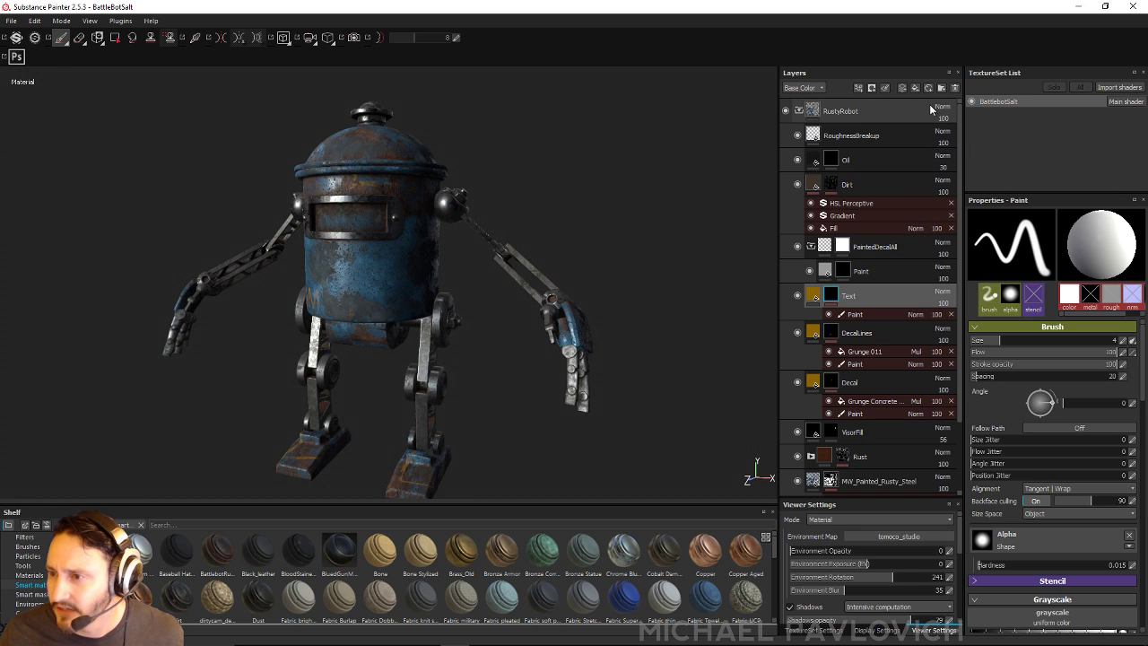
click(955, 88)
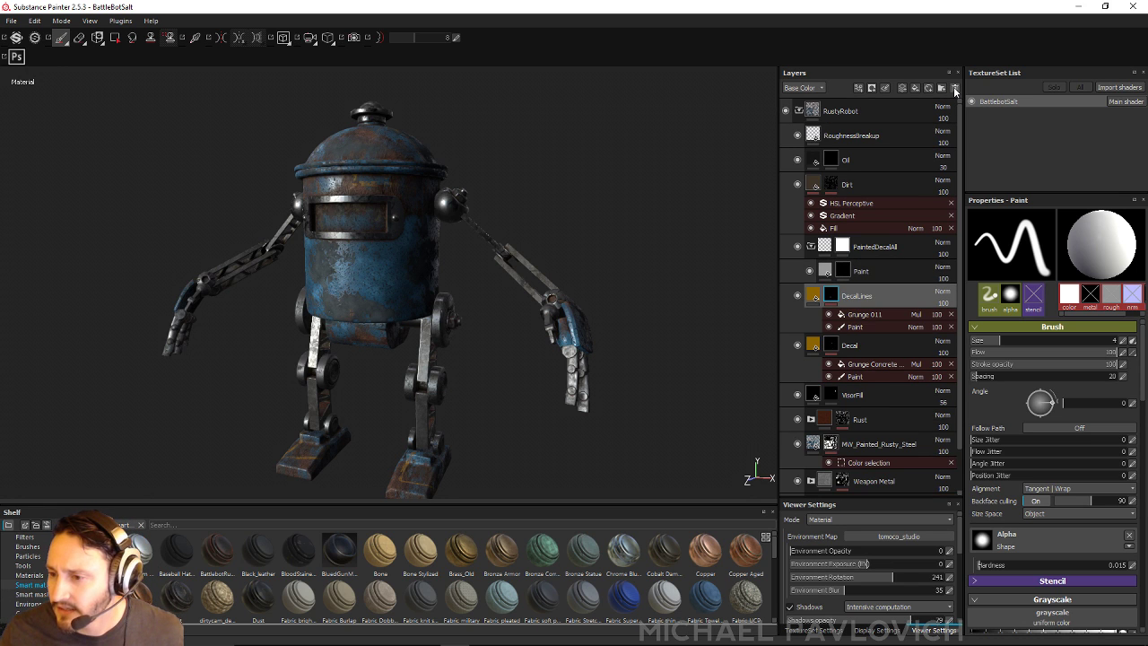
click(954, 88)
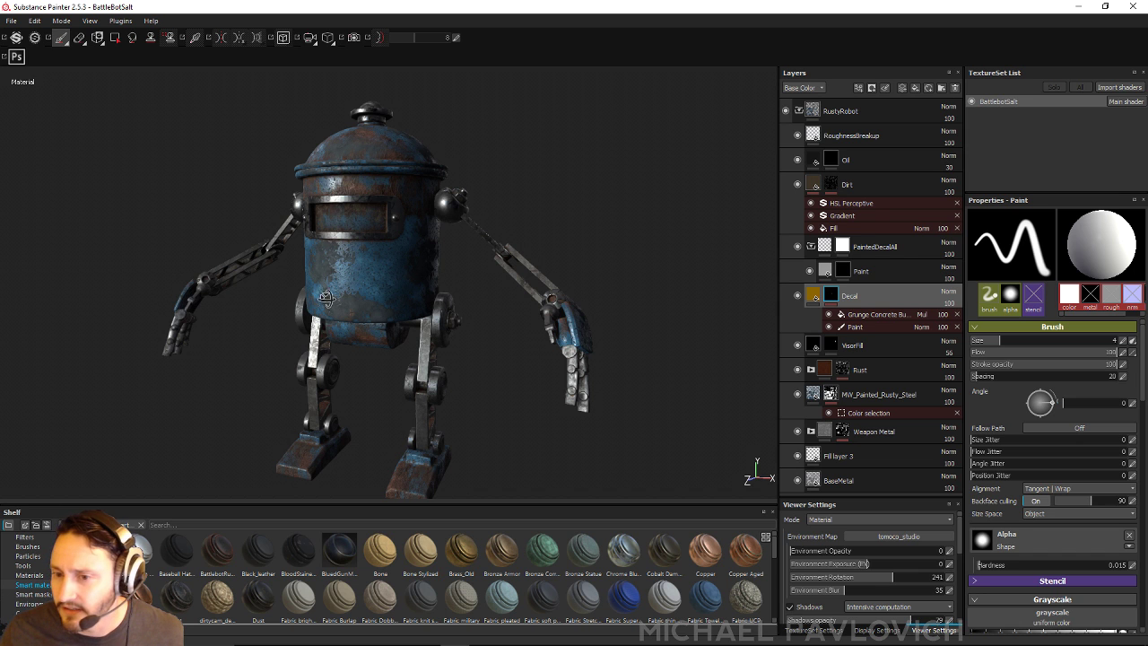
- Reset the Decal layer's mask to black, removing the radiation symbol from the robot's body
alt+drag(217, 328, 234, 278)
shift+right_drag(396, 267, 616, 302)
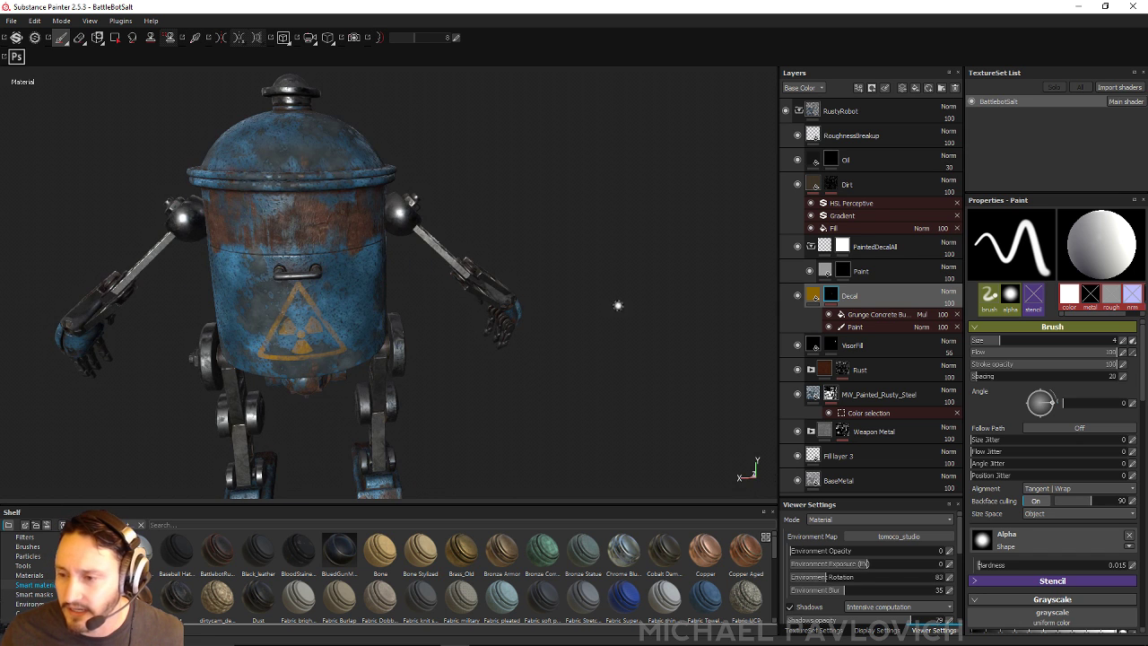
right_click(851, 299)
click(850, 313)
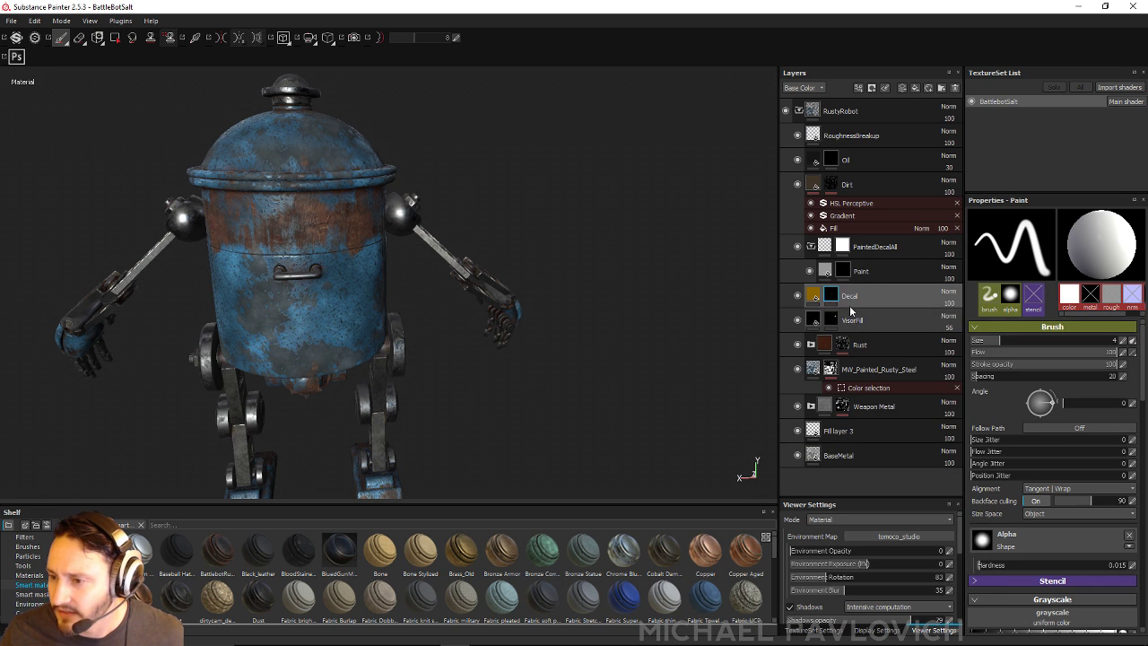
- Delete the VisorFill layer from the RustyRobot folder
click(849, 318)
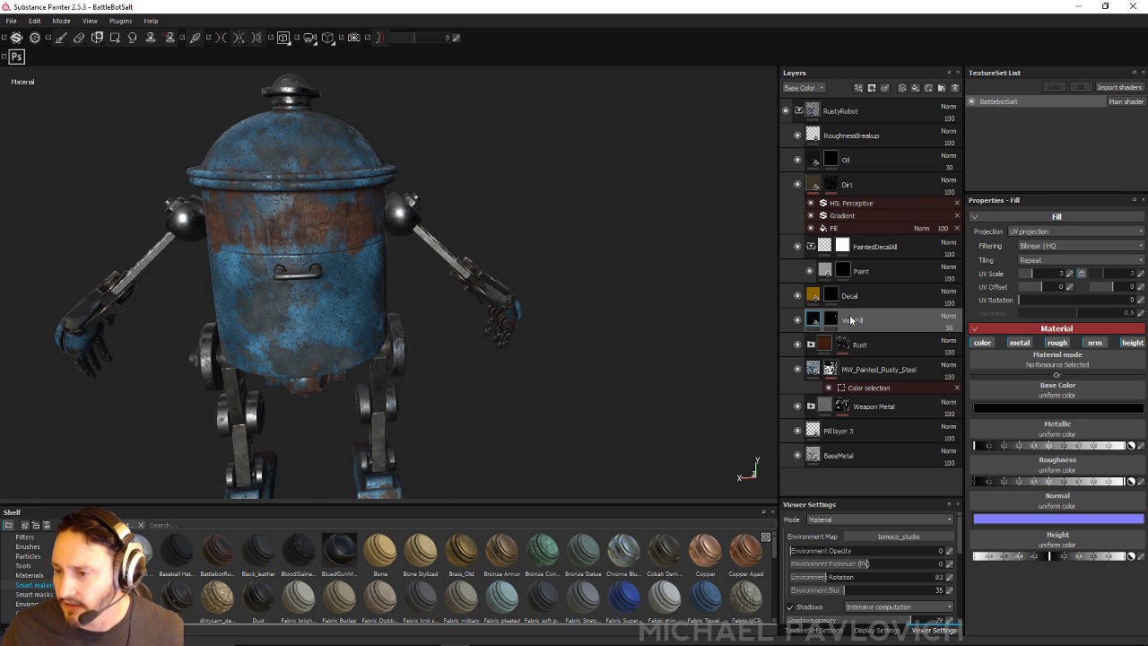
alt+drag(482, 286, 846, 290)
alt+right_drag(684, 247, 602, 205)
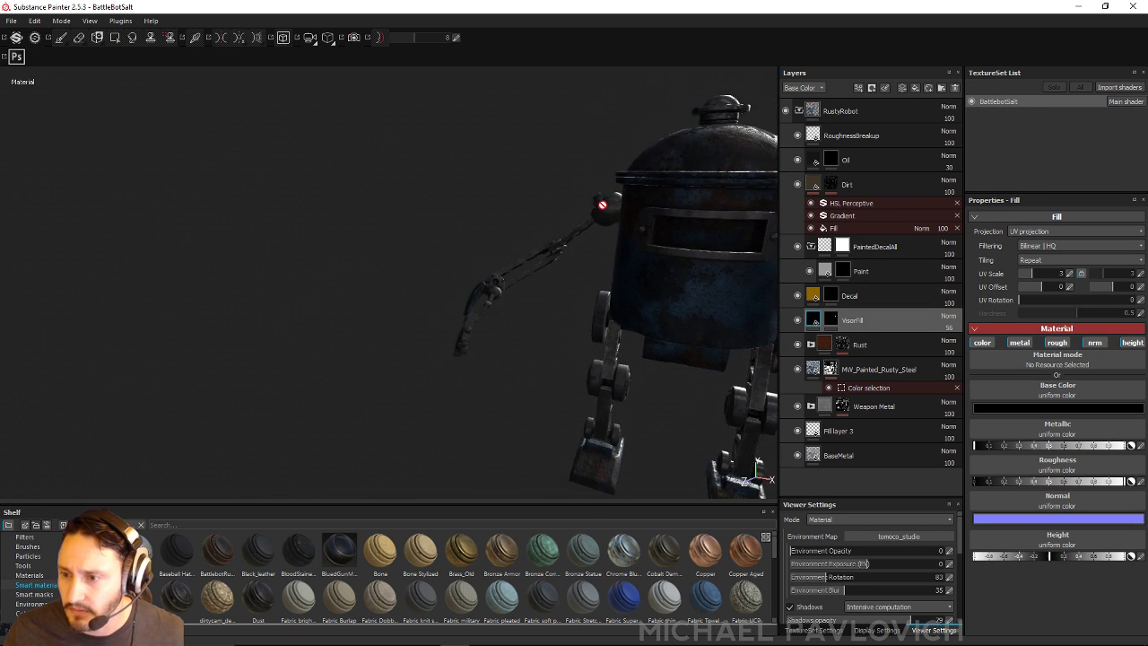
alt+drag(602, 205, 796, 243)
click(955, 87)
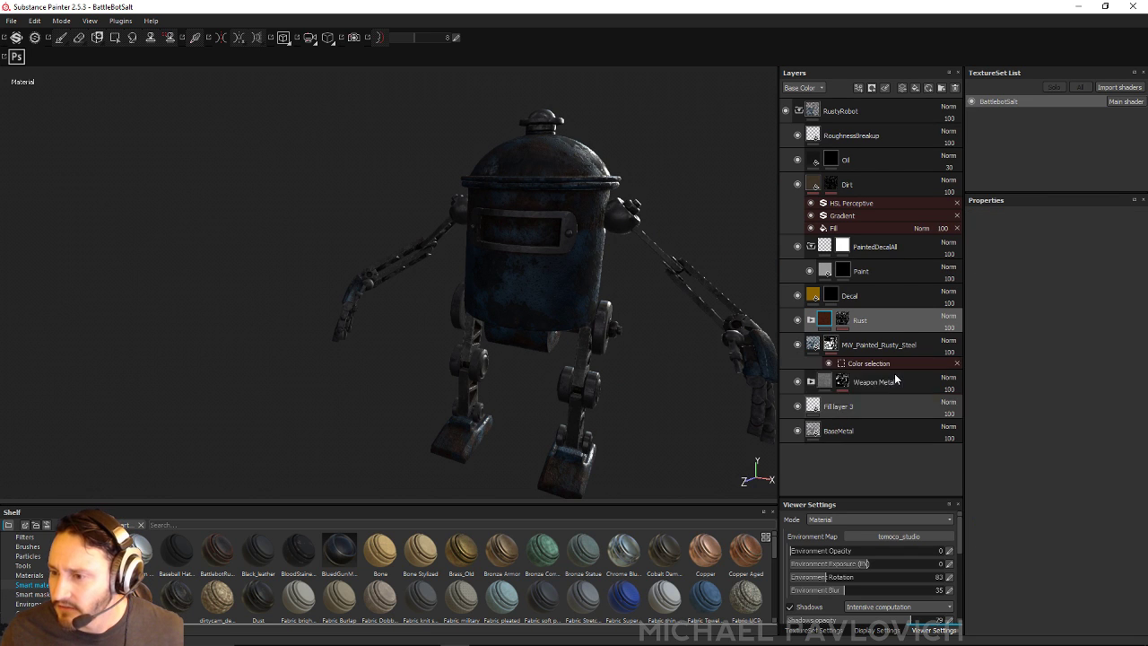
- Open the Color selection settings in the MW_Painted_Rusty_Steel layer's mask to examine the picked ID colors
click(856, 344)
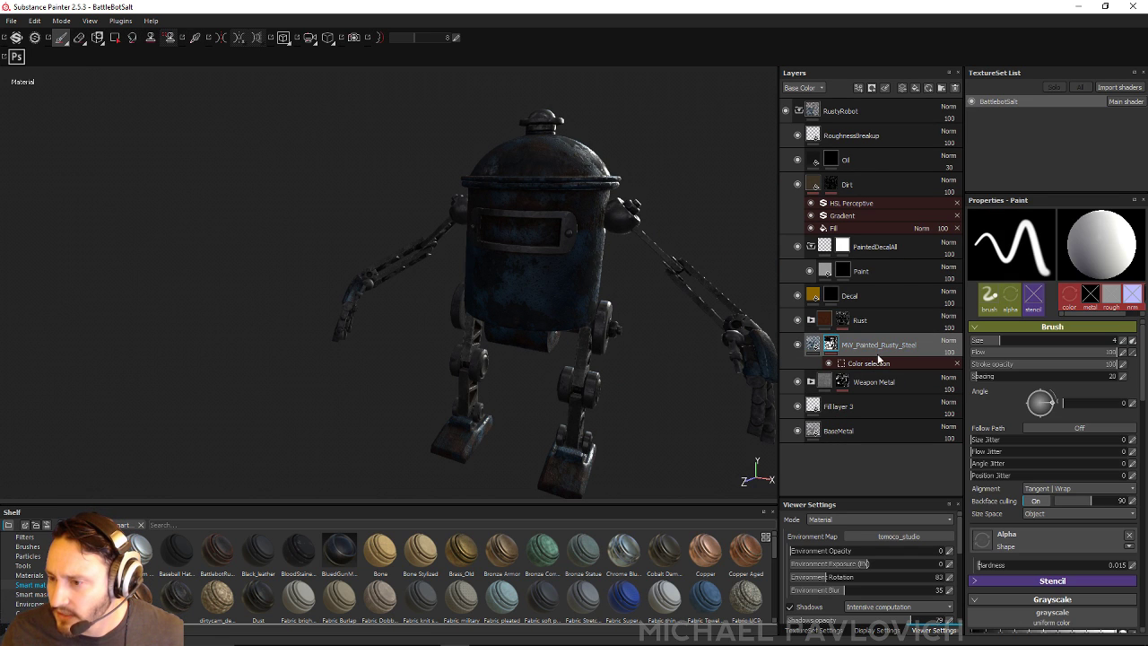
click(896, 363)
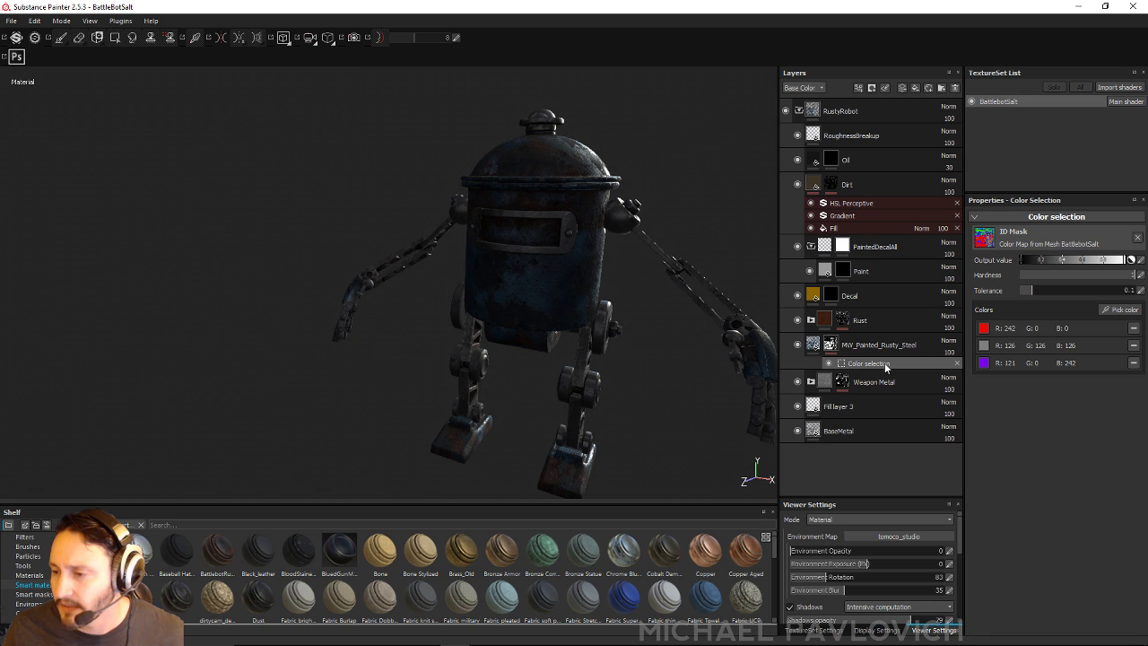
alt+middle_drag(513, 282, 429, 295)
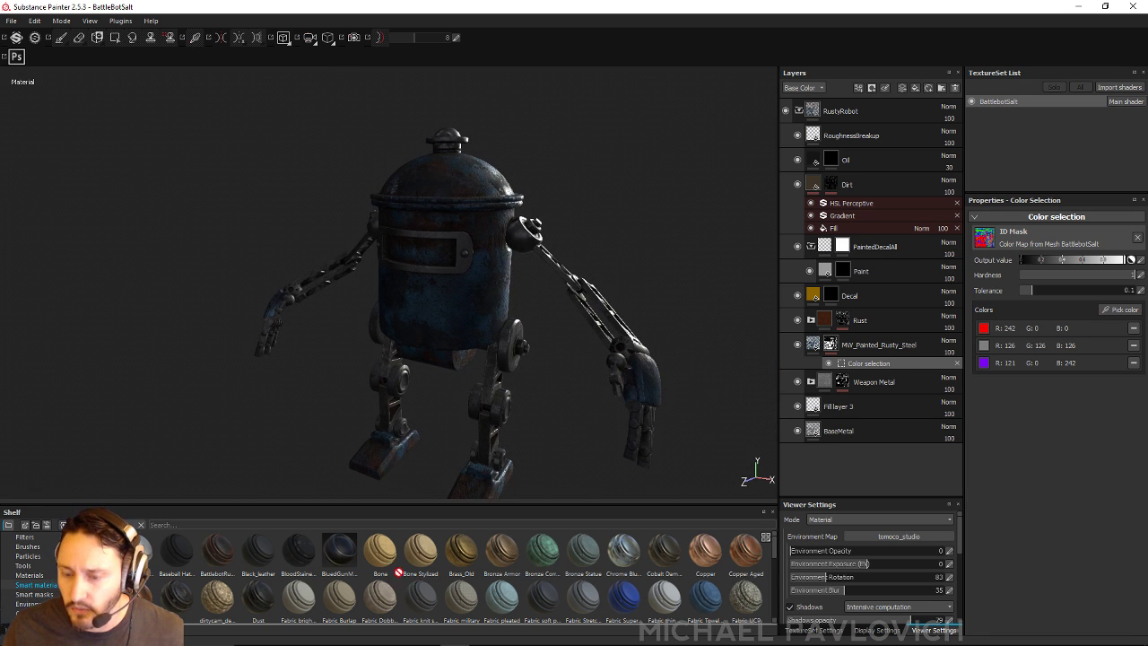
- Switch to ZBrush and draw a Cylinder3D on the canvas in edit mode
key(super)
click(338, 635)
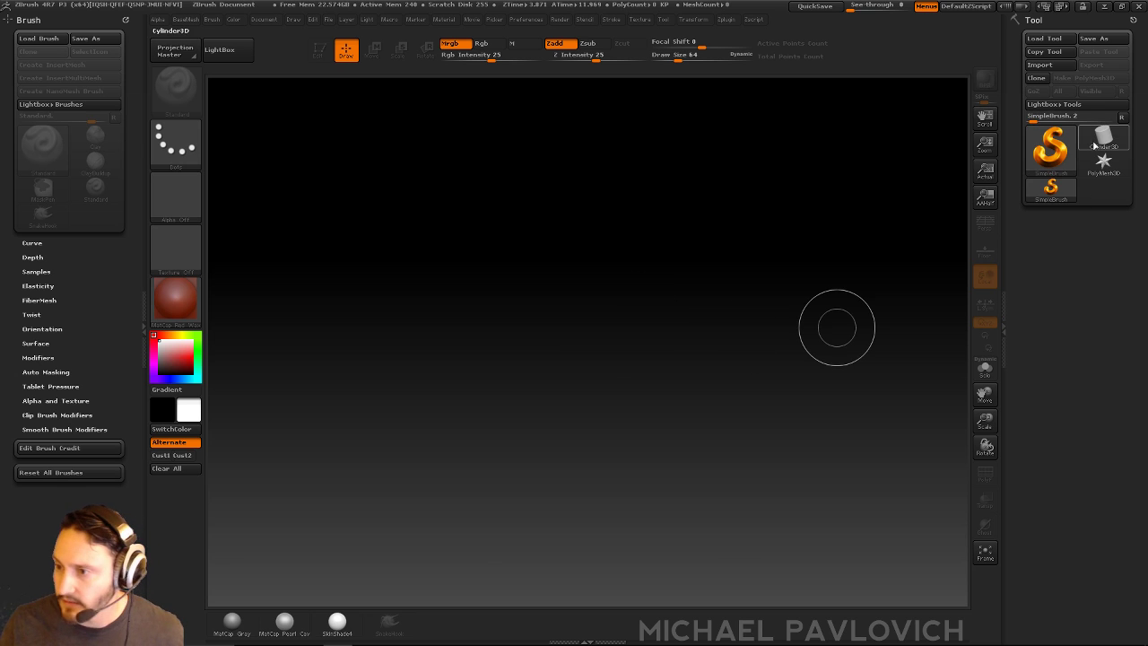
click(1103, 136)
drag(609, 377, 549, 276)
click(318, 50)
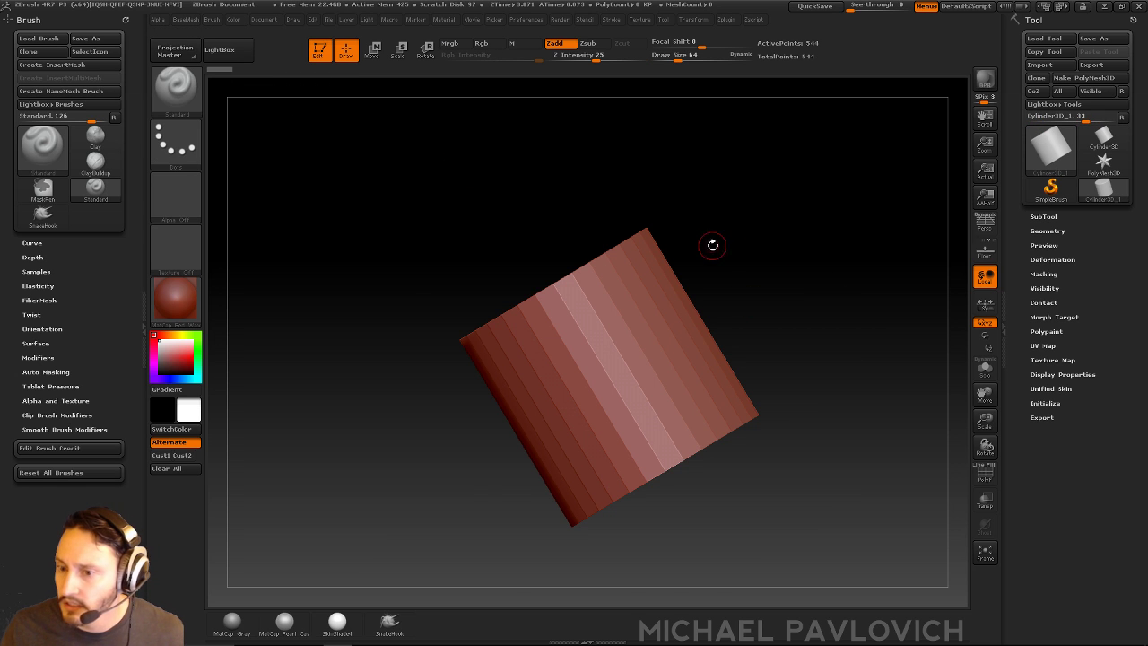
- Load the SimpleColorSwatches tool from LightBox and place the swatch strip upright on the canvas
key(comma)
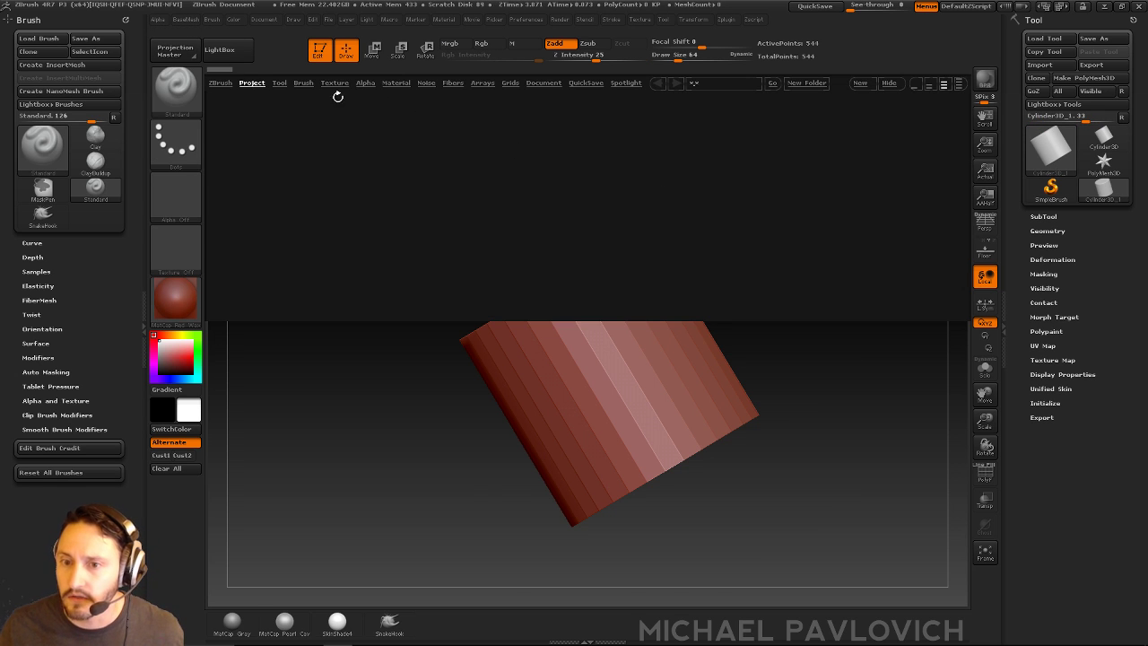
click(281, 82)
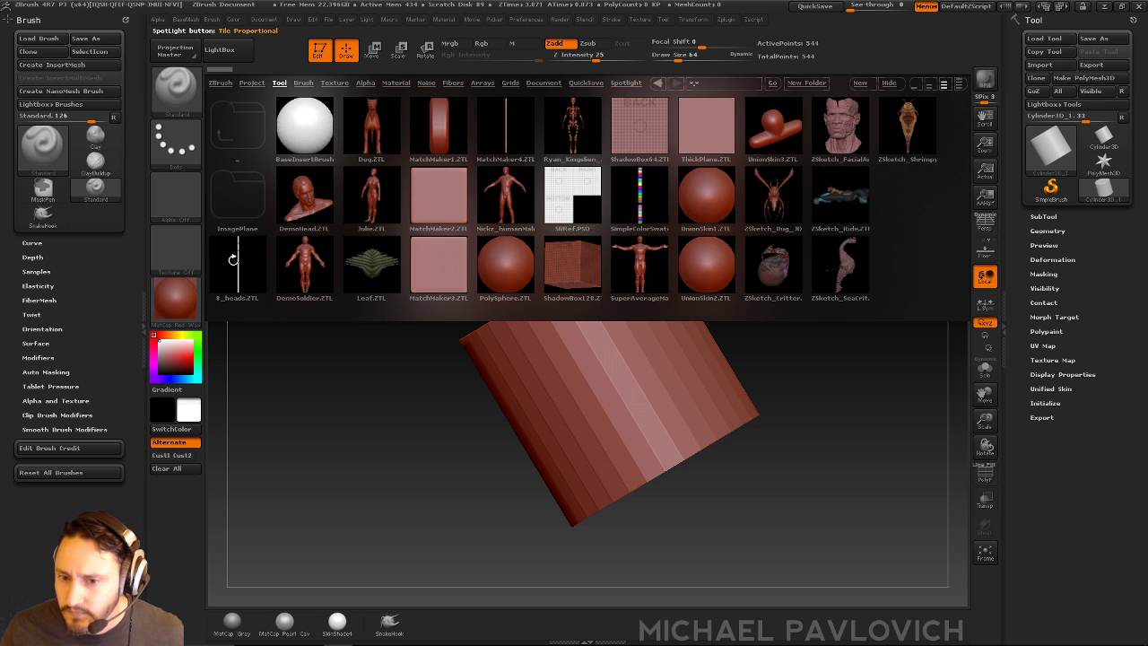
double_click(642, 199)
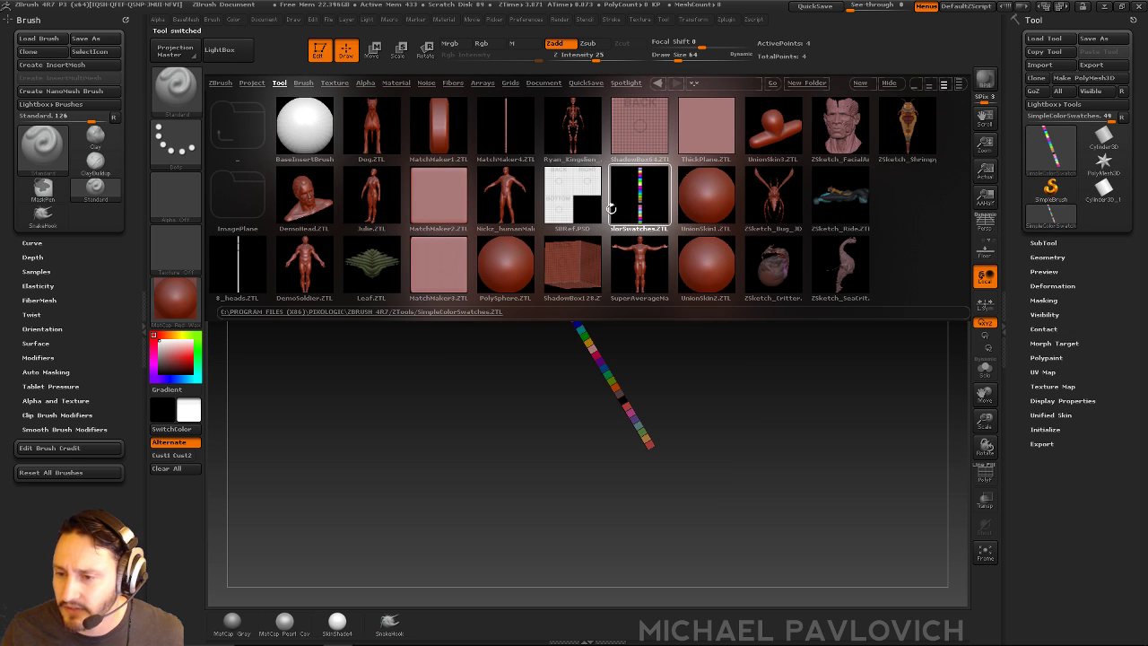
click(895, 83)
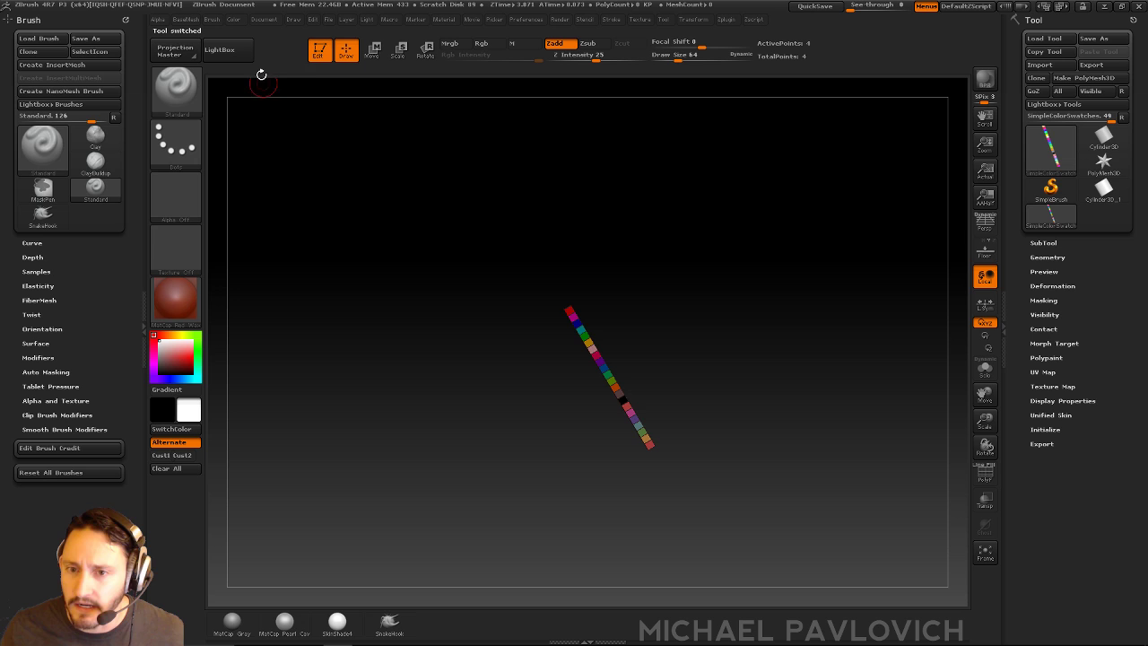
click(319, 54)
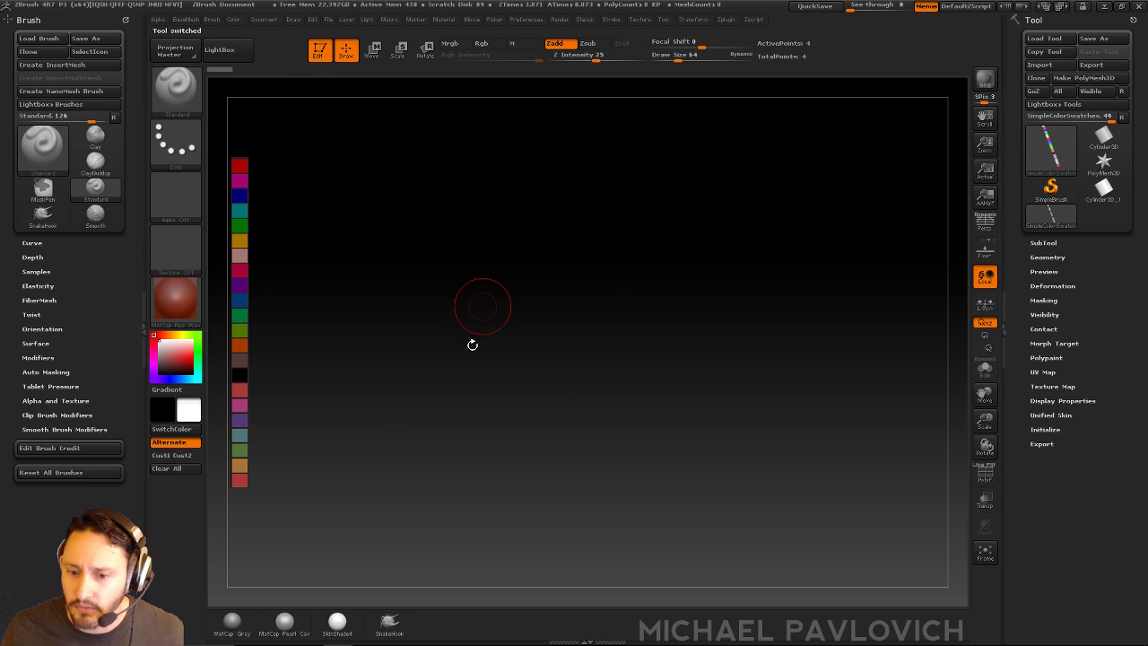
- Apply the Flat Color material to the swatch strip and snapshot an enlarged copy along the canvas edge
click(175, 299)
click(508, 310)
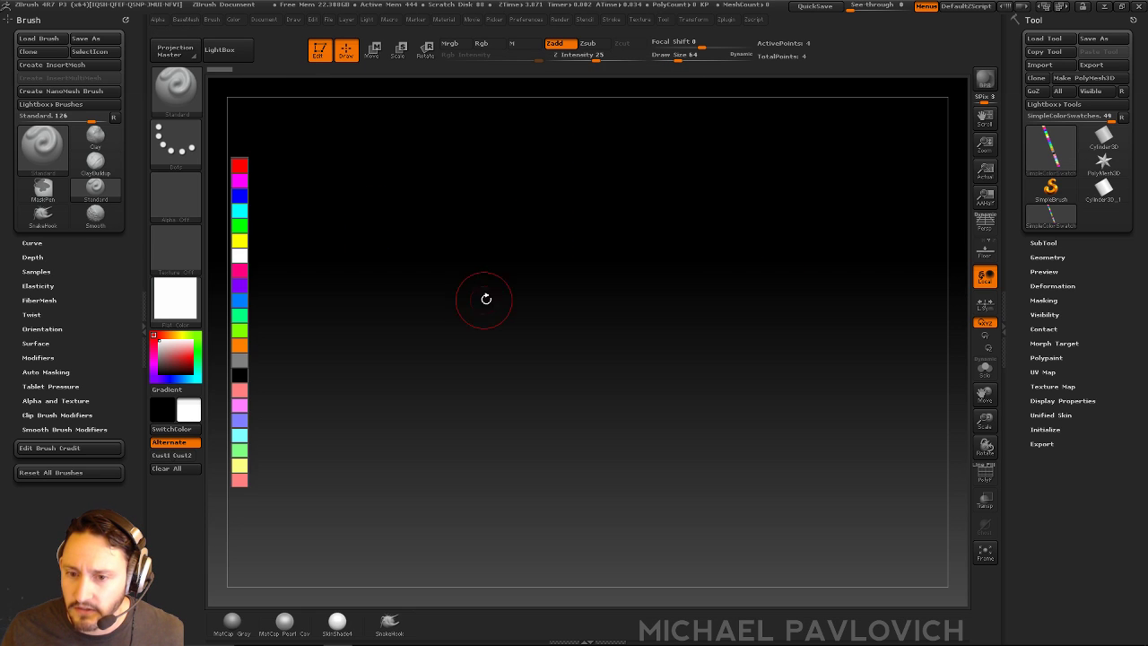
mouse_move(495, 336)
alt+mouse_down()
mouse_move(477, 356)
mouse_move(713, 367)
alt+mouse_up()
key(shift)
key(shift+s)
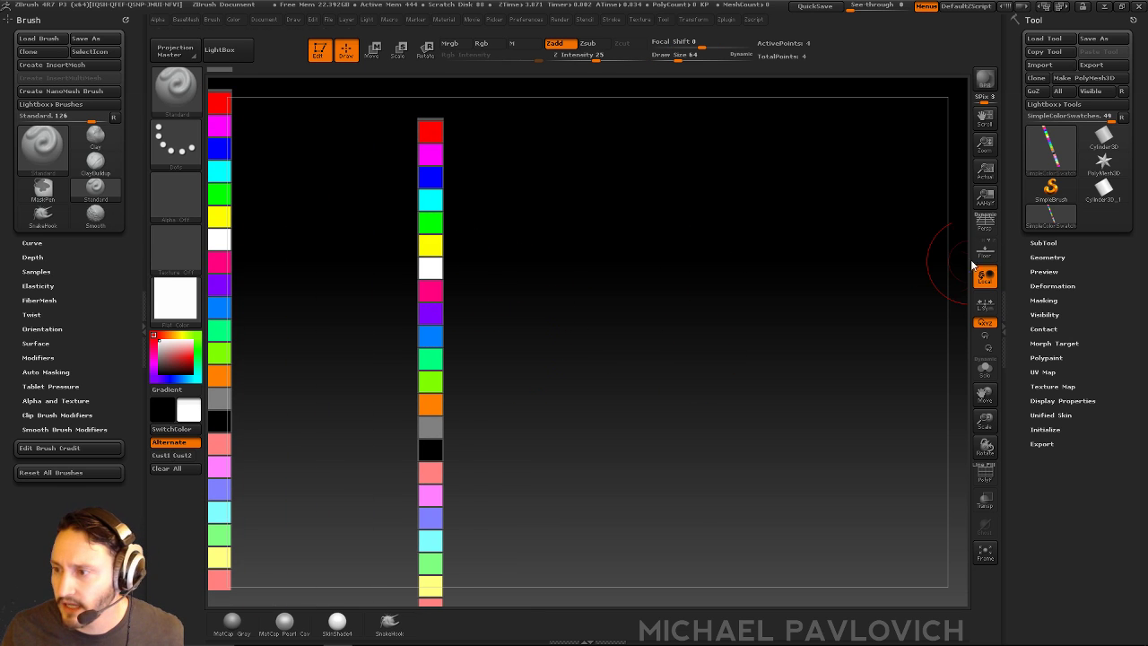
- Switch back to the drawn cylinder, frame it, and apply the MatCap Gray material
click(1113, 191)
click(1112, 190)
key(f)
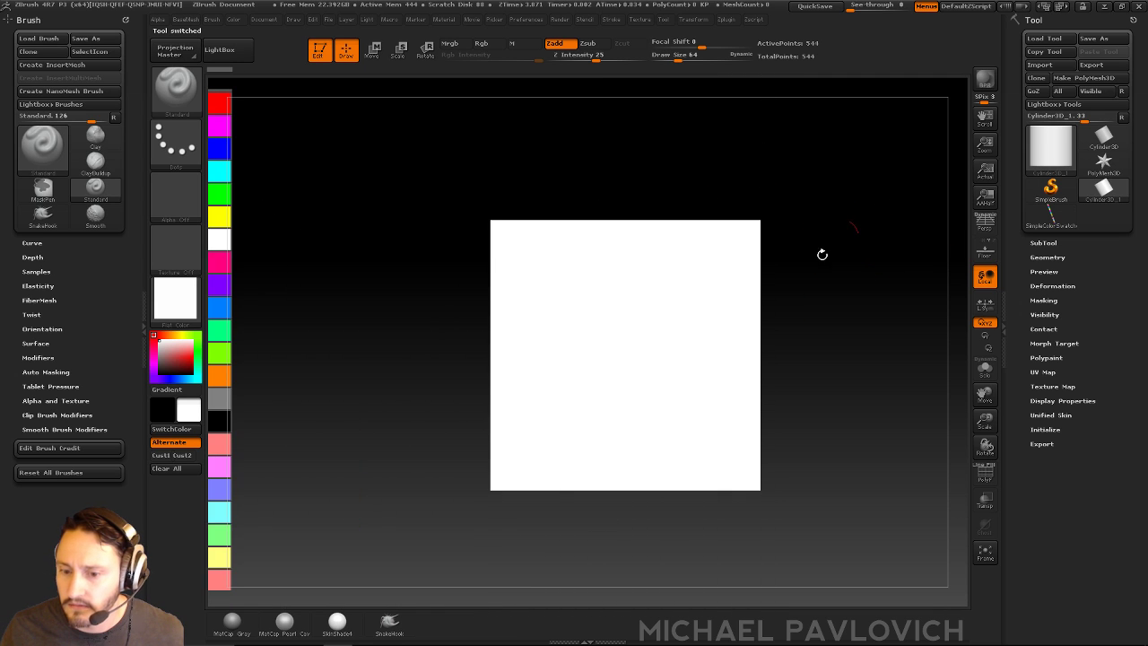
click(232, 621)
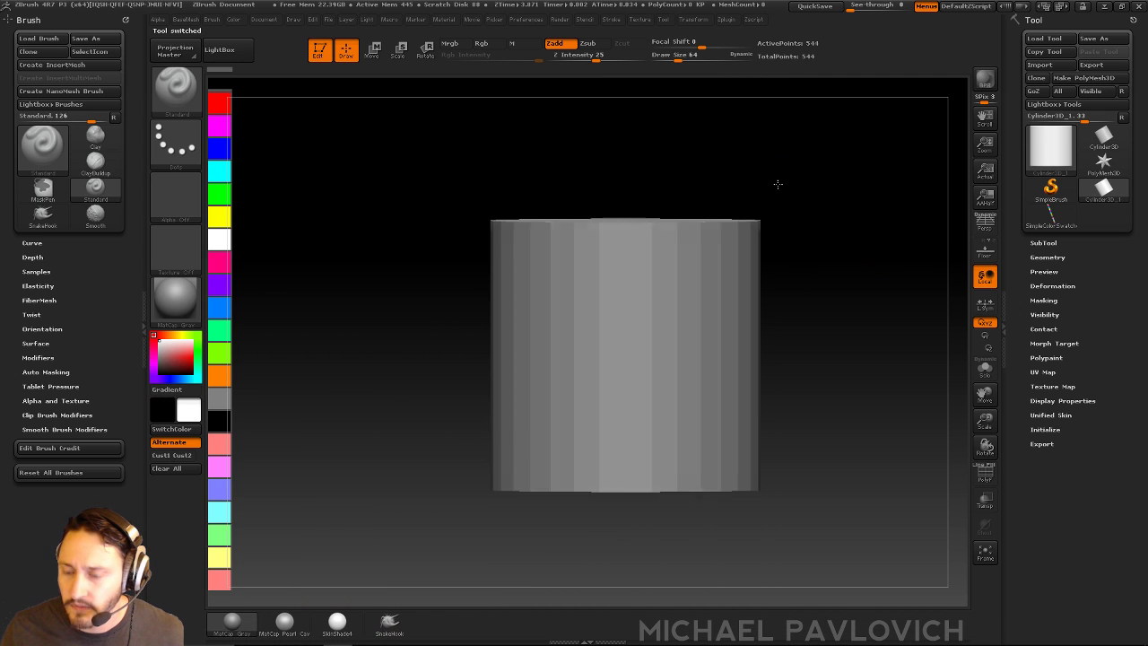
- Convert the cylinder to a PolyMesh3D and isolate its upper section
click(1094, 78)
shift+drag(787, 180, 800, 243)
ctrl+shift+drag(350, 149, 590, 287)
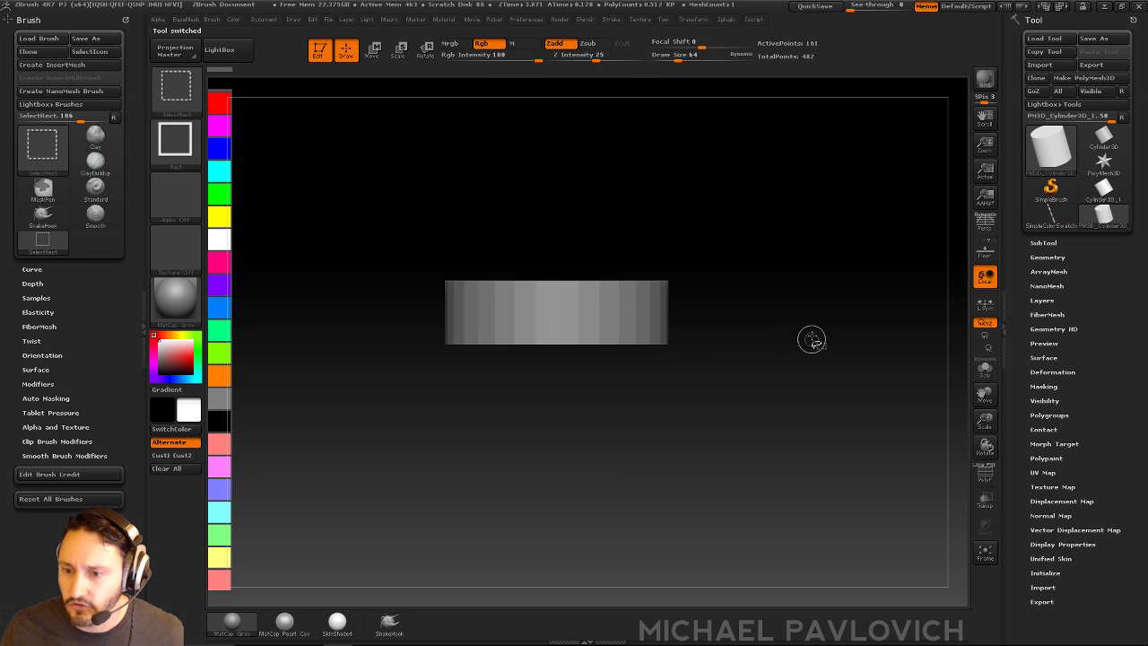
drag(810, 335, 758, 336)
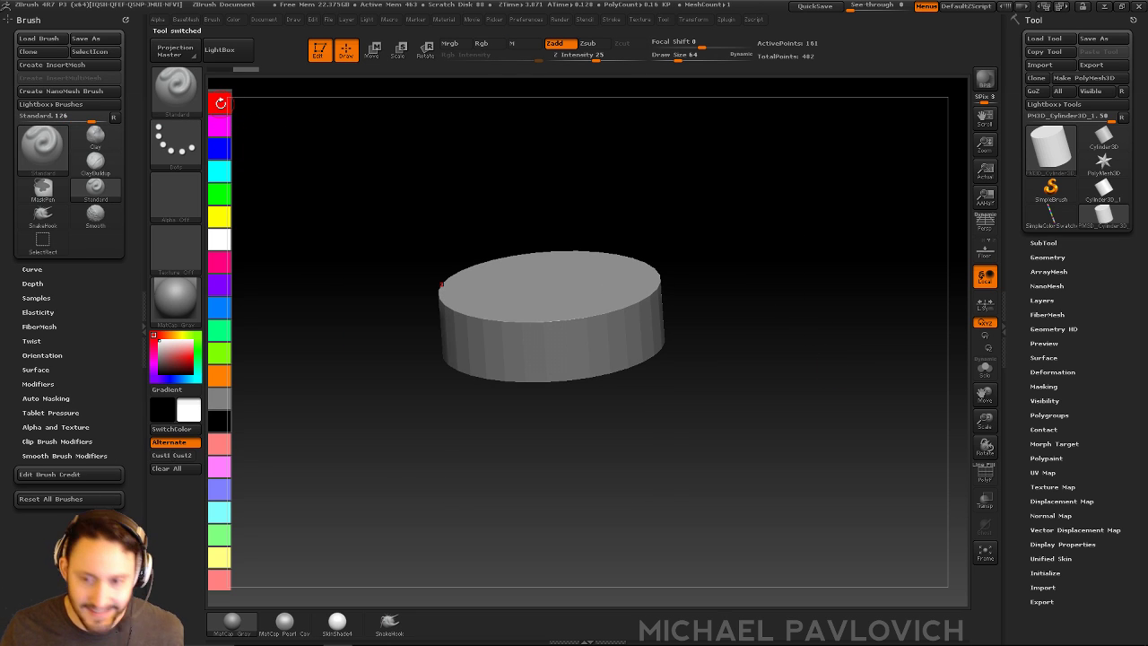
- Sample a series of swatch colors, from red through green to hot pink, to preview them on the isolated section
click(220, 105)
click(220, 125)
click(219, 170)
click(219, 194)
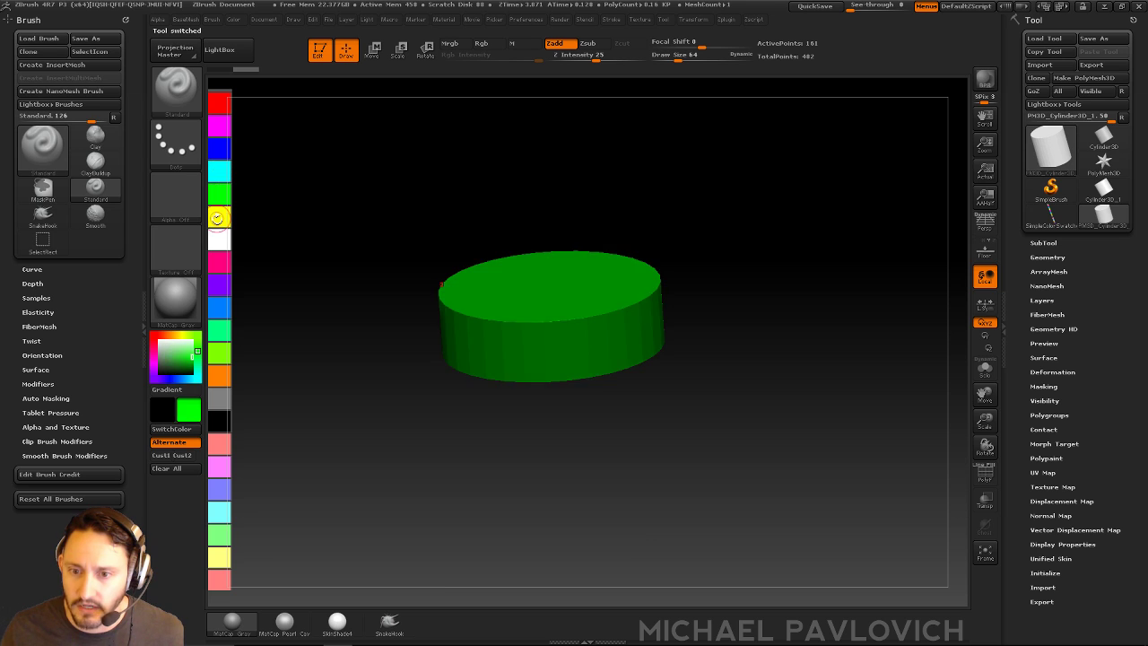
click(219, 216)
click(219, 240)
click(219, 262)
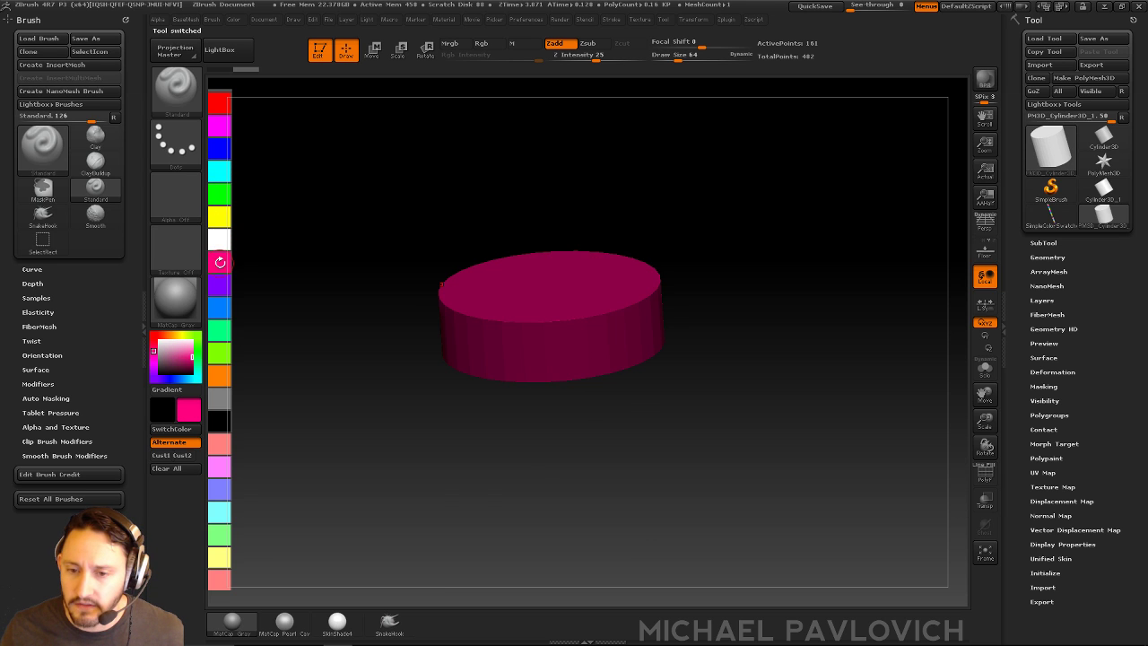
- Dock the Color palette beside the canvas for reading the sampled RGB values
click(124, 20)
click(233, 21)
click(229, 35)
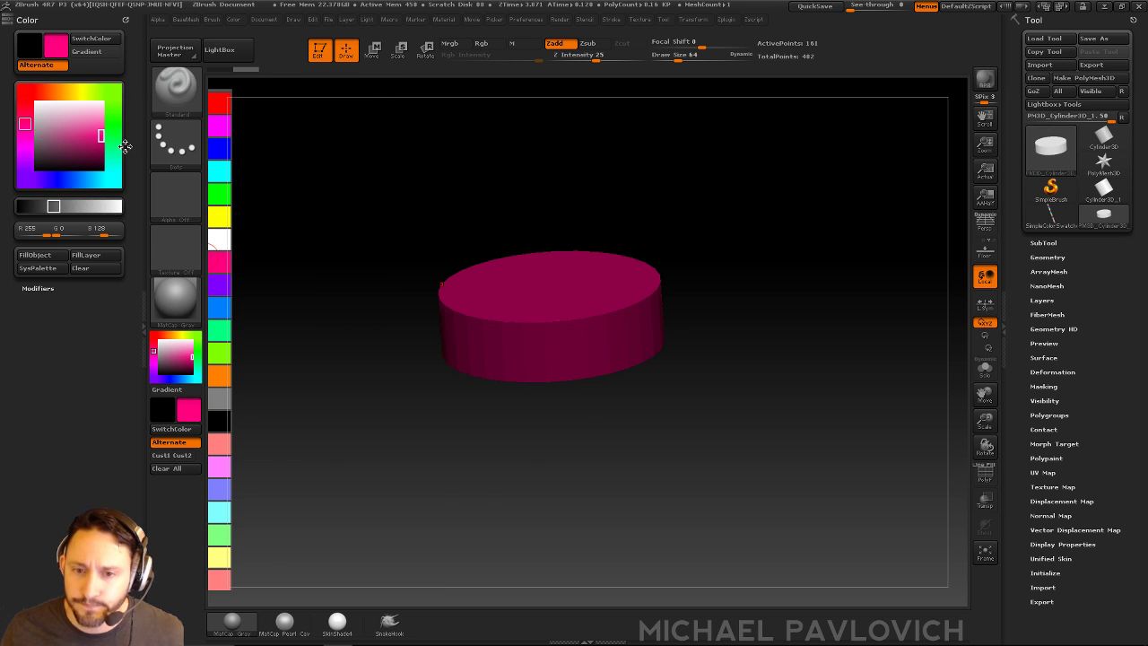
- Sample the red, magenta and blue swatches in turn, coloring the isolated cylinder section blue
click(220, 105)
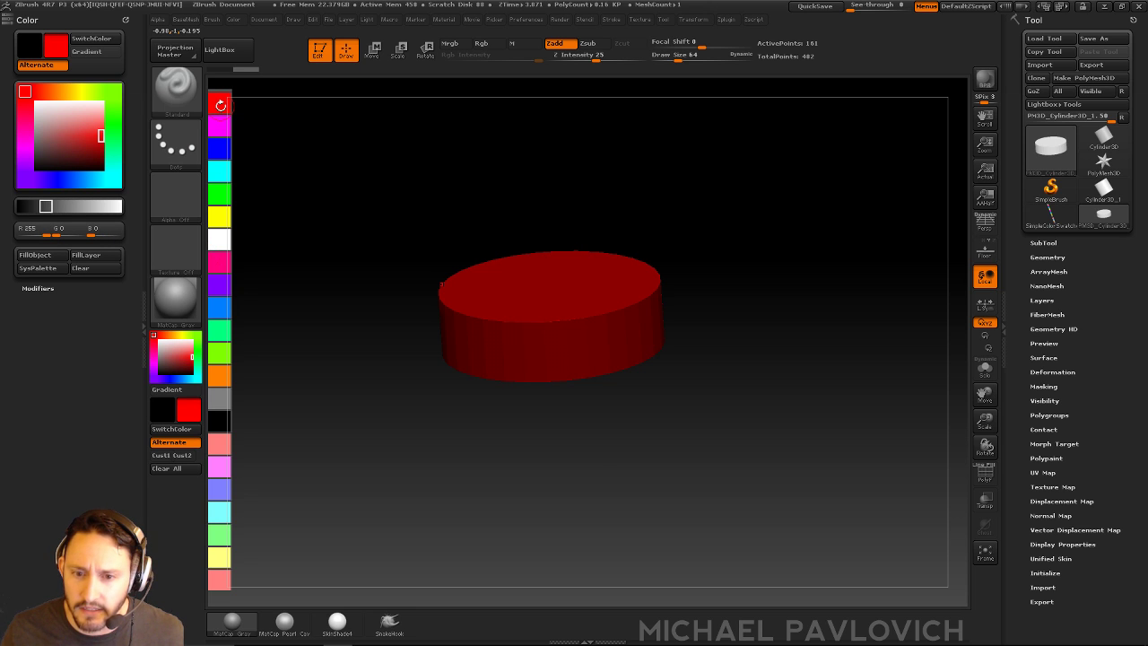
click(217, 128)
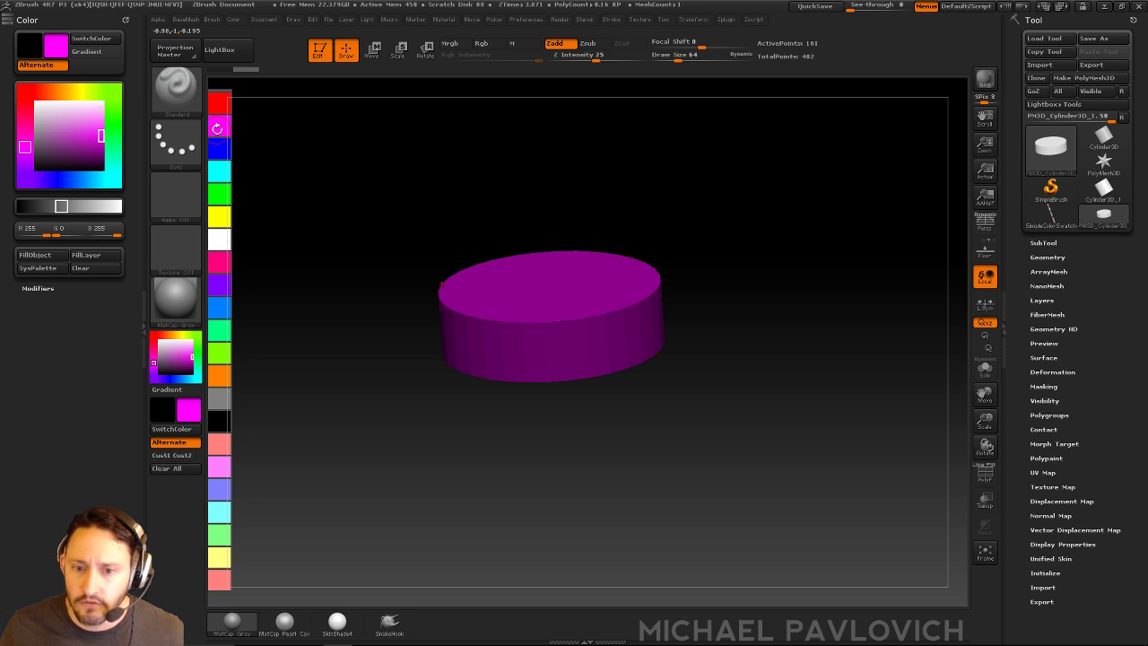
click(219, 148)
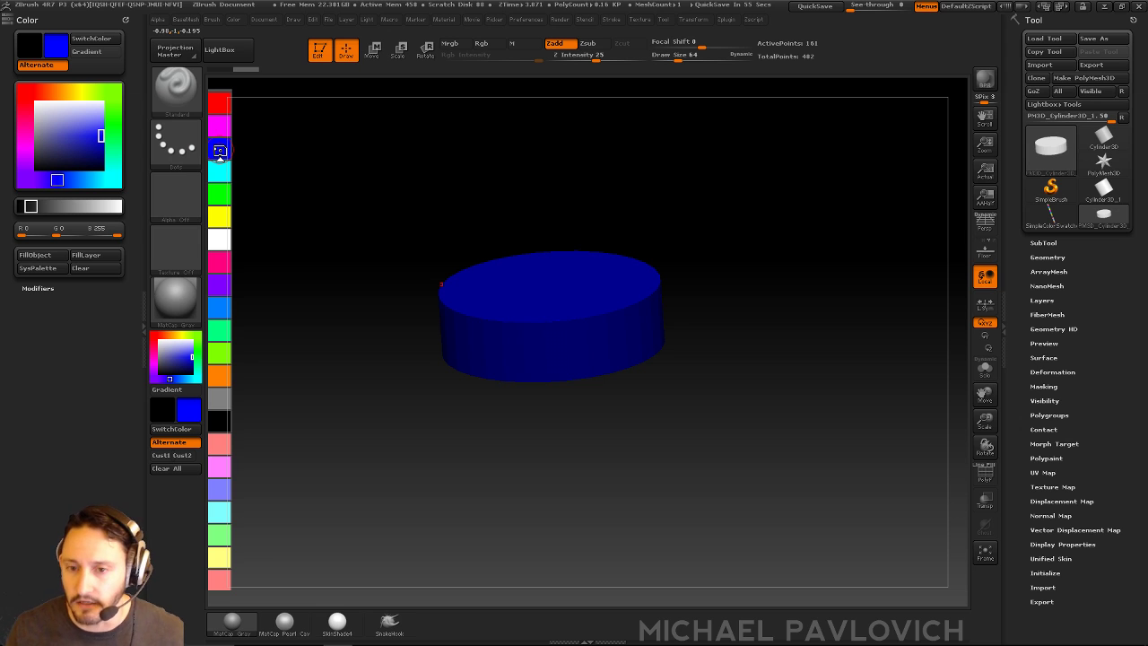
- Unhide the whole cylinder and fill the object with blue
ctrl+shift+click(479, 166)
alt+drag(661, 192, 628, 161)
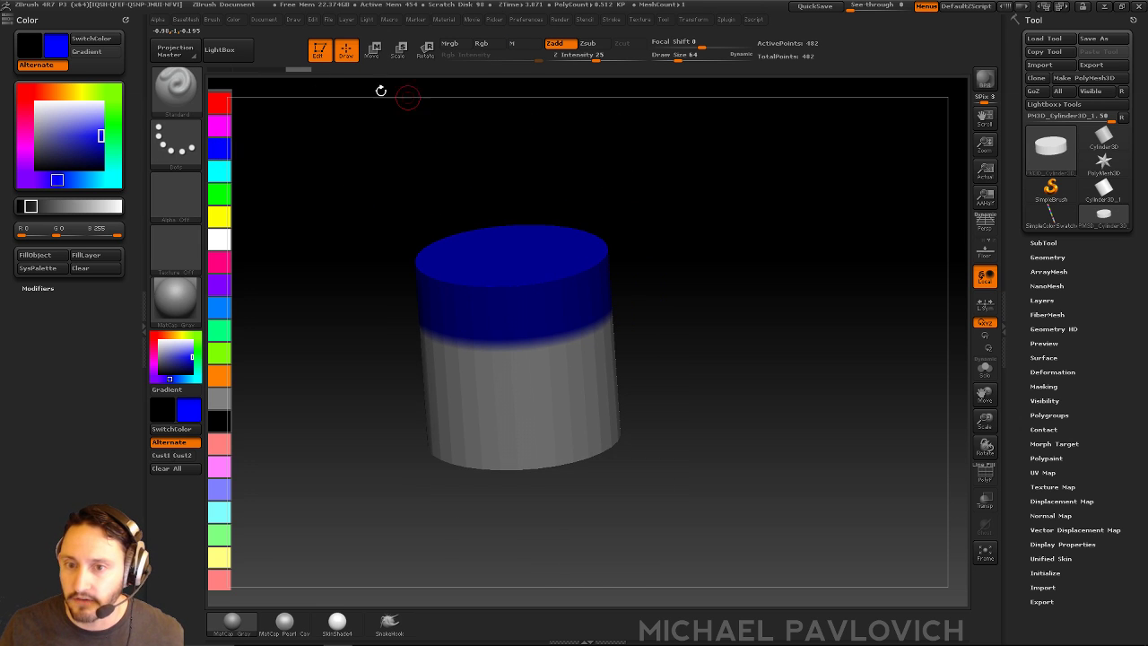
click(234, 20)
click(267, 259)
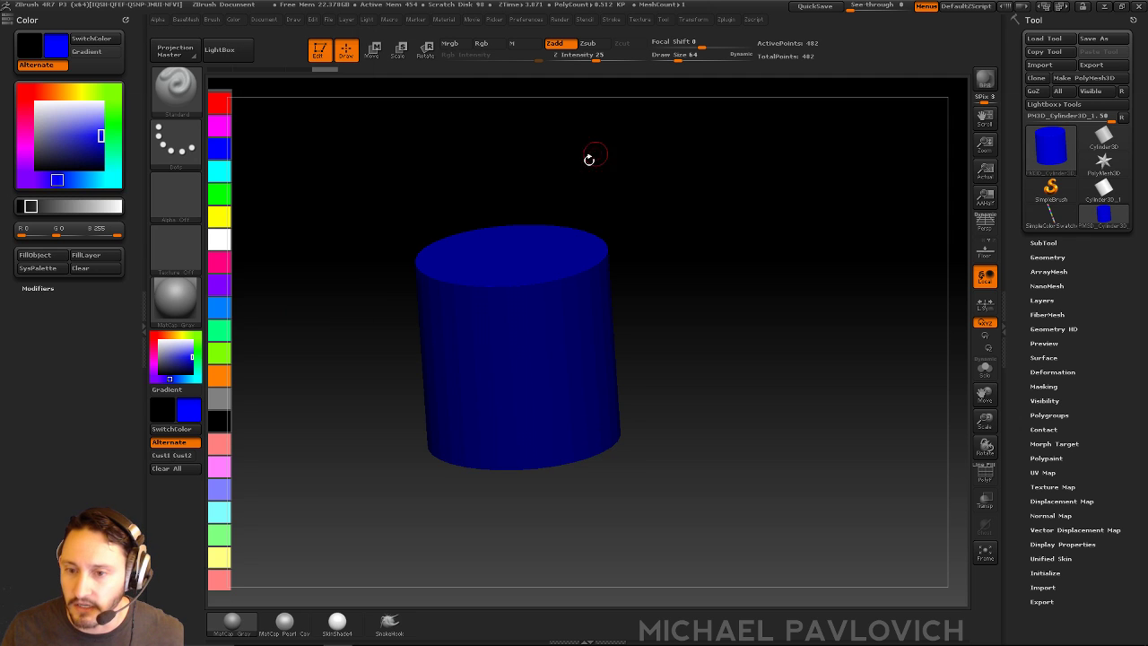
- Turn the cylinder to a straight side view and isolate a horizontal band of it
drag(589, 160, 533, 395)
ctrl+shift+drag(704, 304, 367, 404)
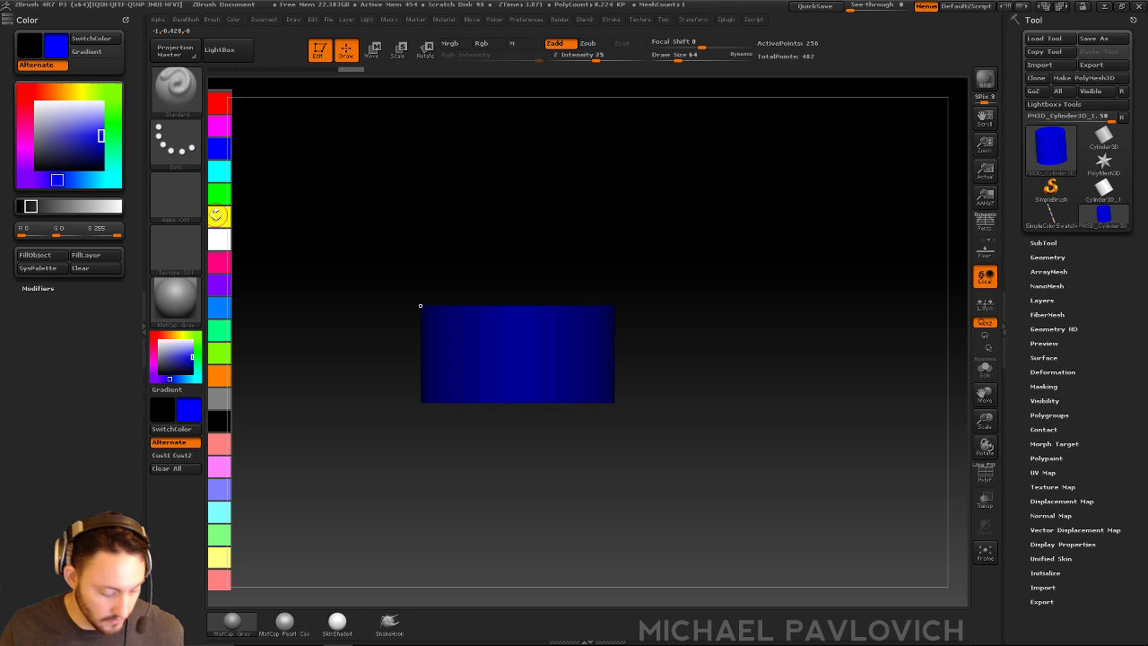
- Fill the isolated horizontal band with the yellow swatch color and unhide the whole cylinder
click(216, 215)
key(ctrl+f)
ctrl+shift+click(673, 237)
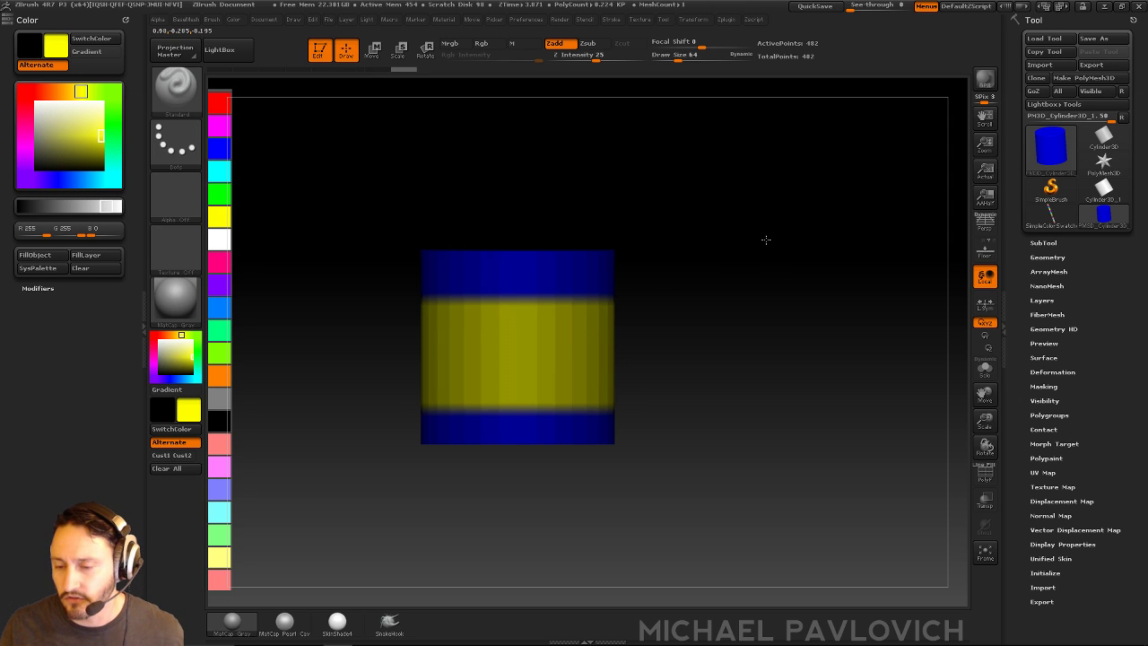
drag(766, 239, 717, 259)
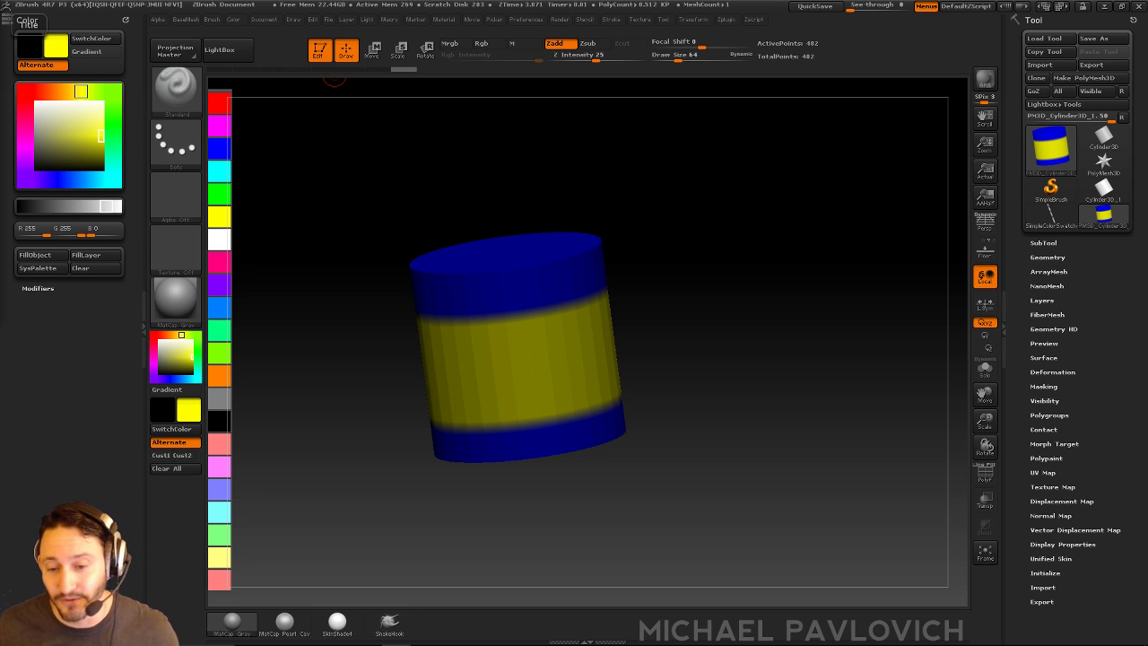
drag(462, 161, 510, 157)
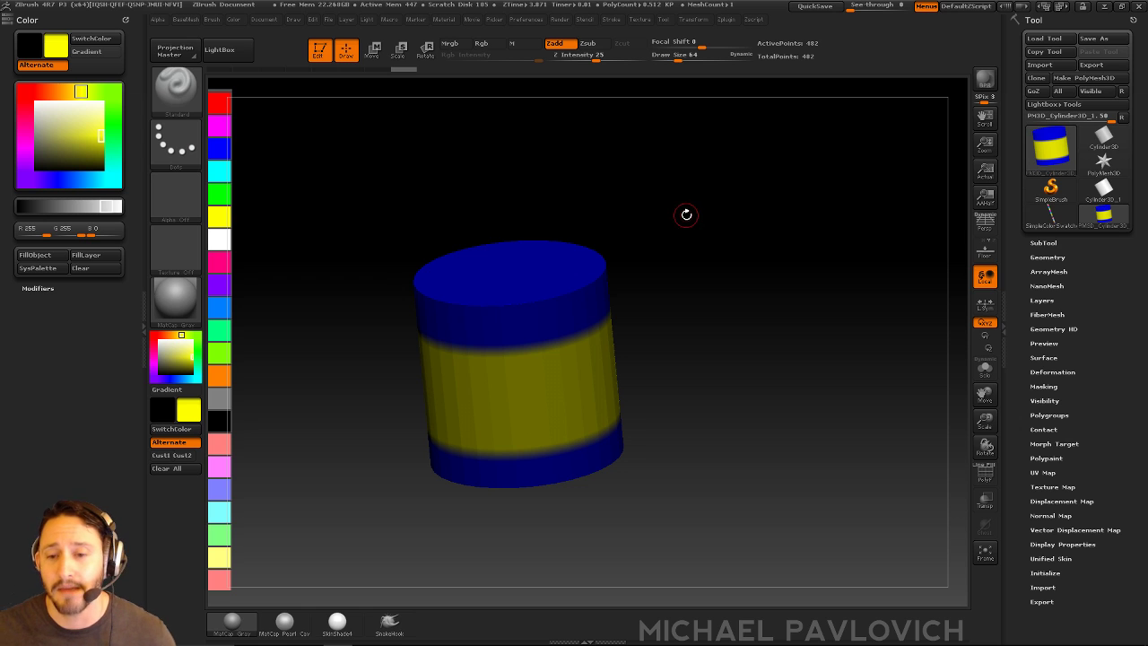
shift+drag(692, 195, 705, 261)
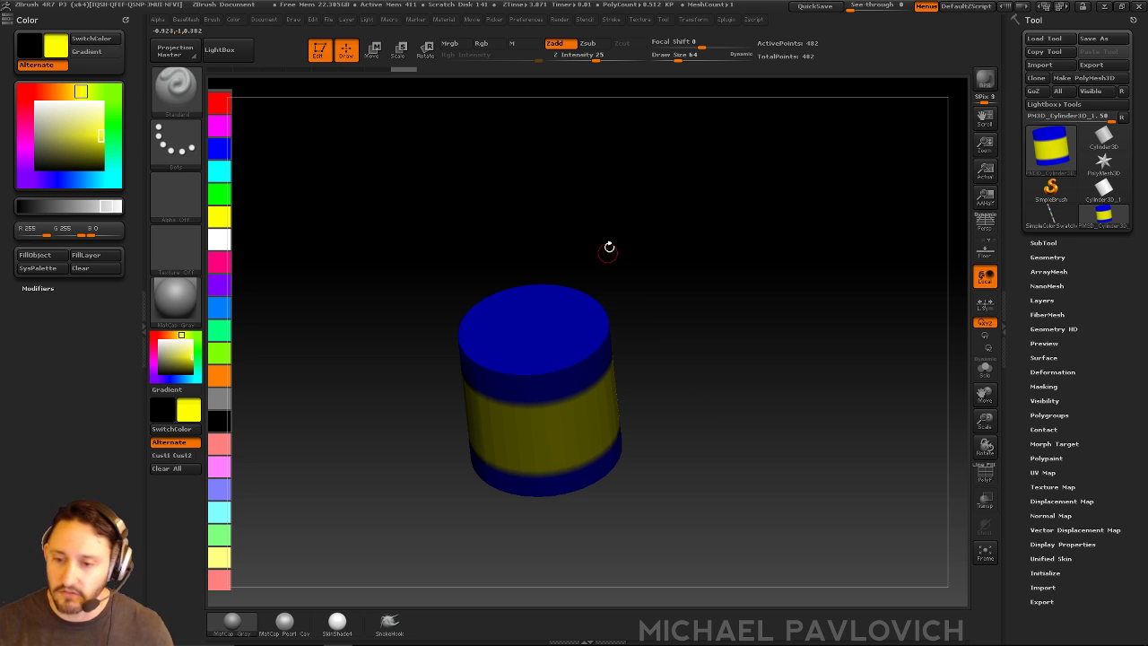
drag(610, 248, 718, 258)
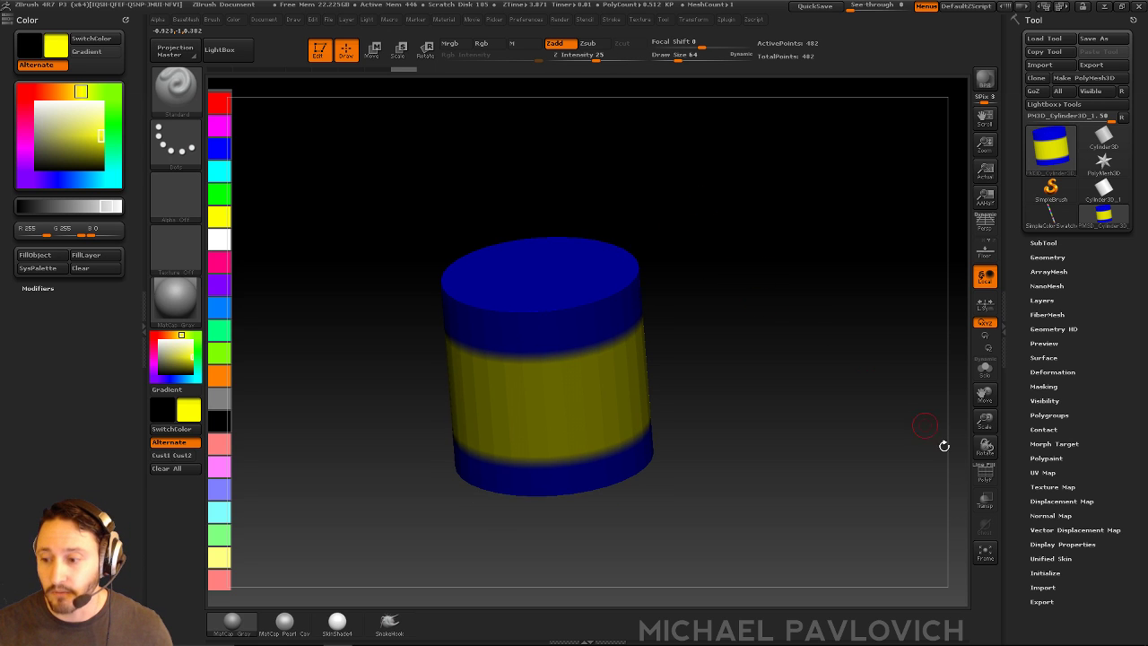
- Turn on the polyframe display and examine the cylinder's edge loops where the yellow band meets the blue
click(975, 472)
alt+drag(853, 368, 864, 336)
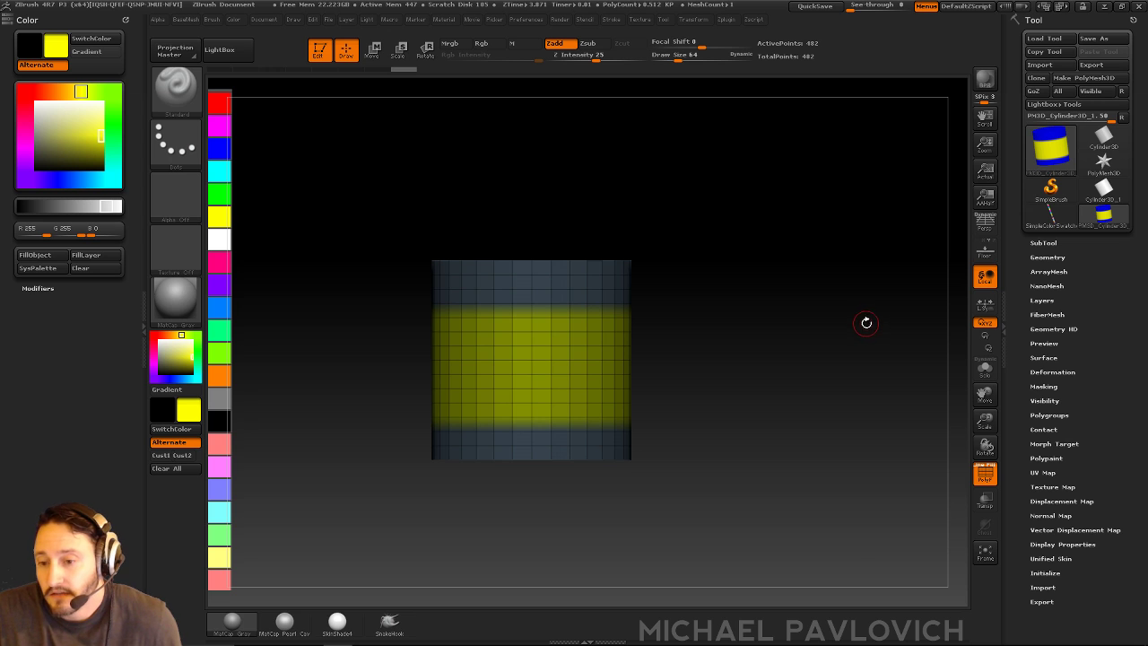
mouse_move(858, 289)
mouse_down()
mouse_move(835, 311)
mouse_move(791, 267)
mouse_move(779, 270)
mouse_move(784, 288)
mouse_up()
key(s)
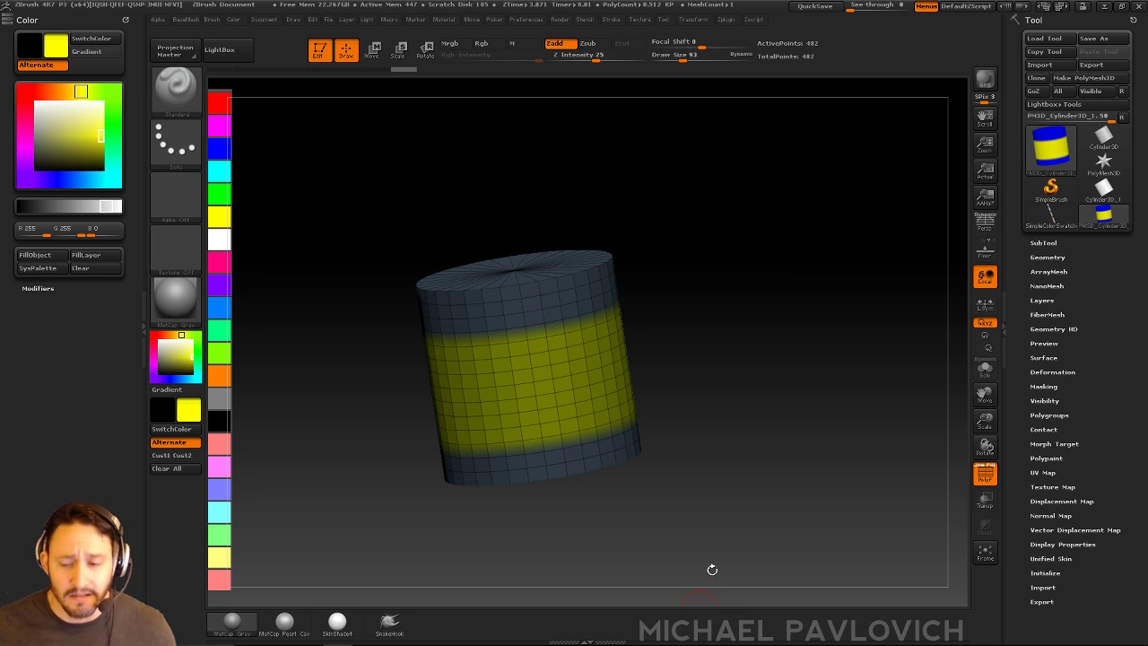
drag(656, 257, 728, 256)
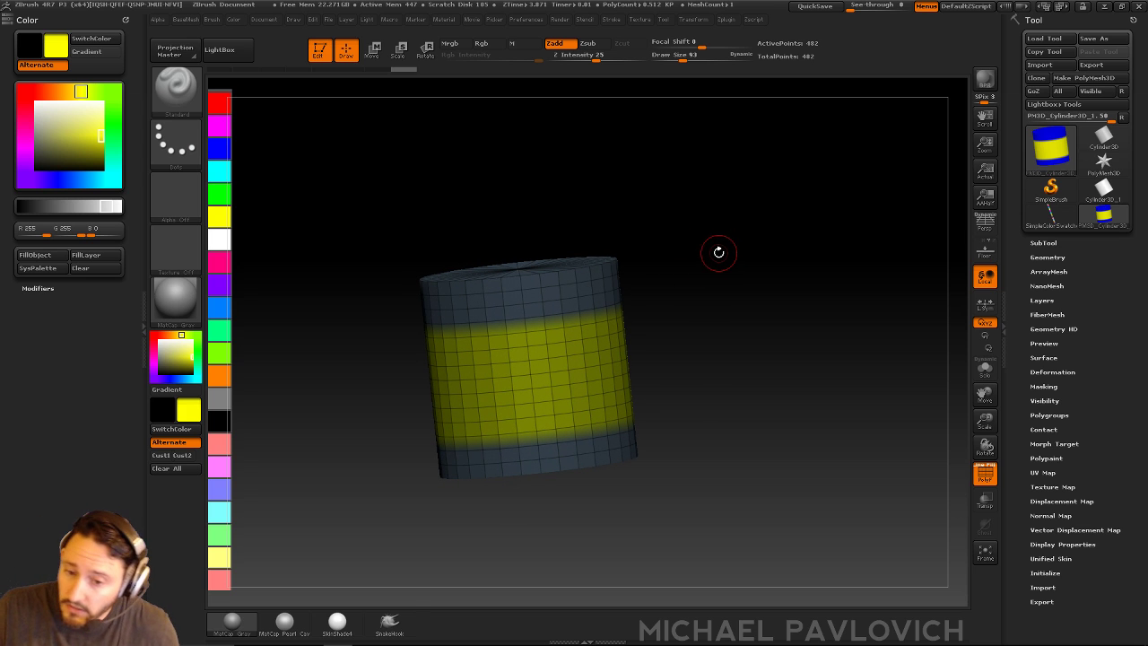
drag(717, 257, 710, 251)
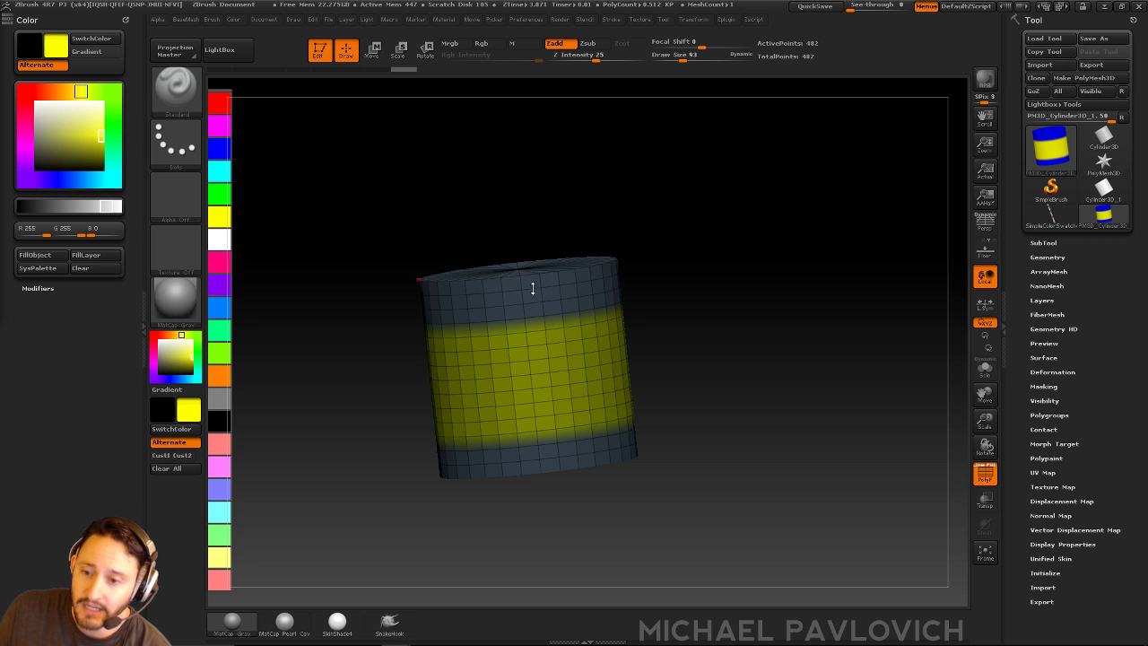
drag(661, 209, 695, 189)
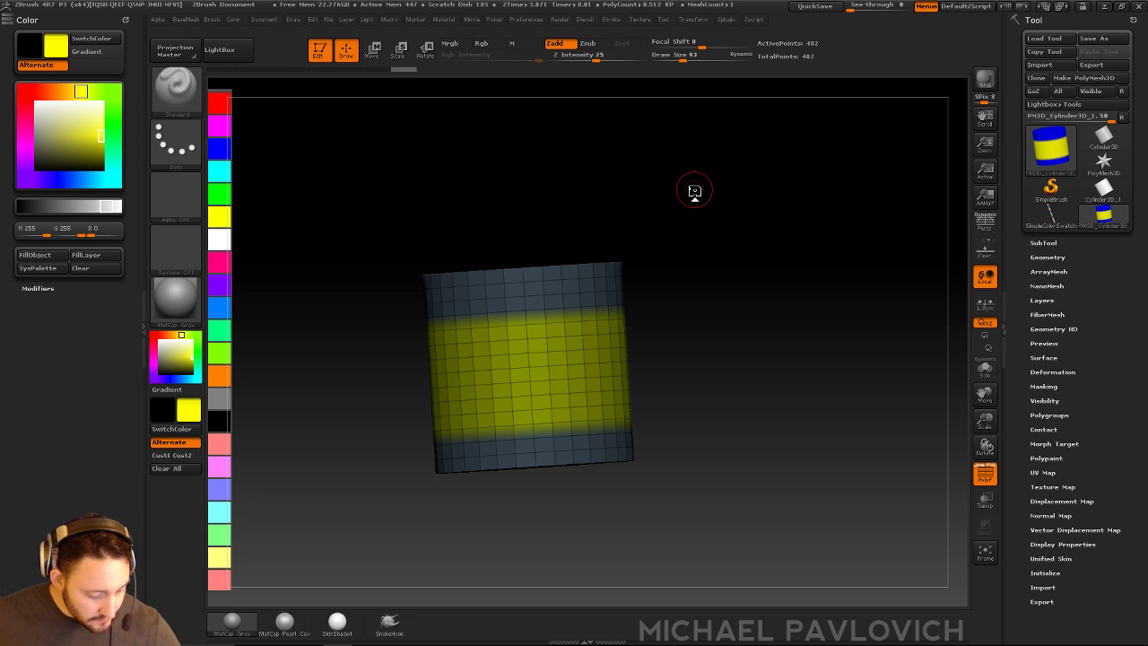
mouse_move(774, 267)
shift+mouse_down()
mouse_move(794, 274)
mouse_move(758, 291)
mouse_move(754, 310)
mouse_move(779, 327)
mouse_move(783, 288)
shift+mouse_up()
- Switch to the ZModeler brush and set the draw size to 89
key(s)
key(b)
key(z)
key(m)
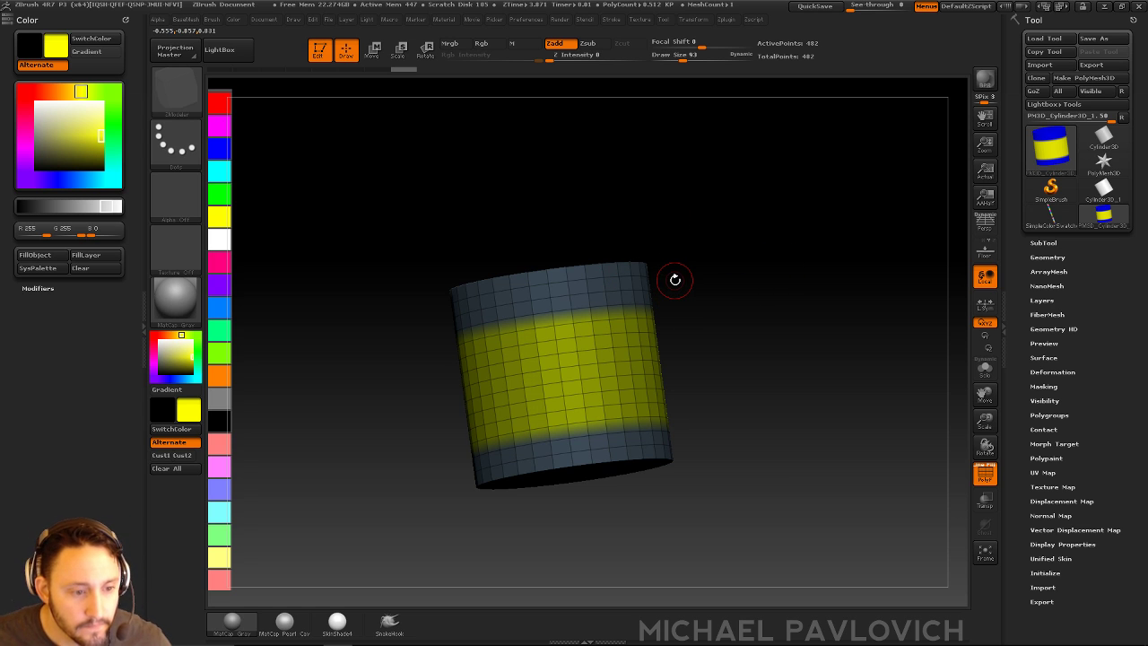
mouse_move(603, 227)
mouse_down()
mouse_move(702, 268)
mouse_move(733, 254)
mouse_move(736, 281)
mouse_move(745, 256)
mouse_move(751, 263)
mouse_up()
key(1)
key(s)
click(704, 262)
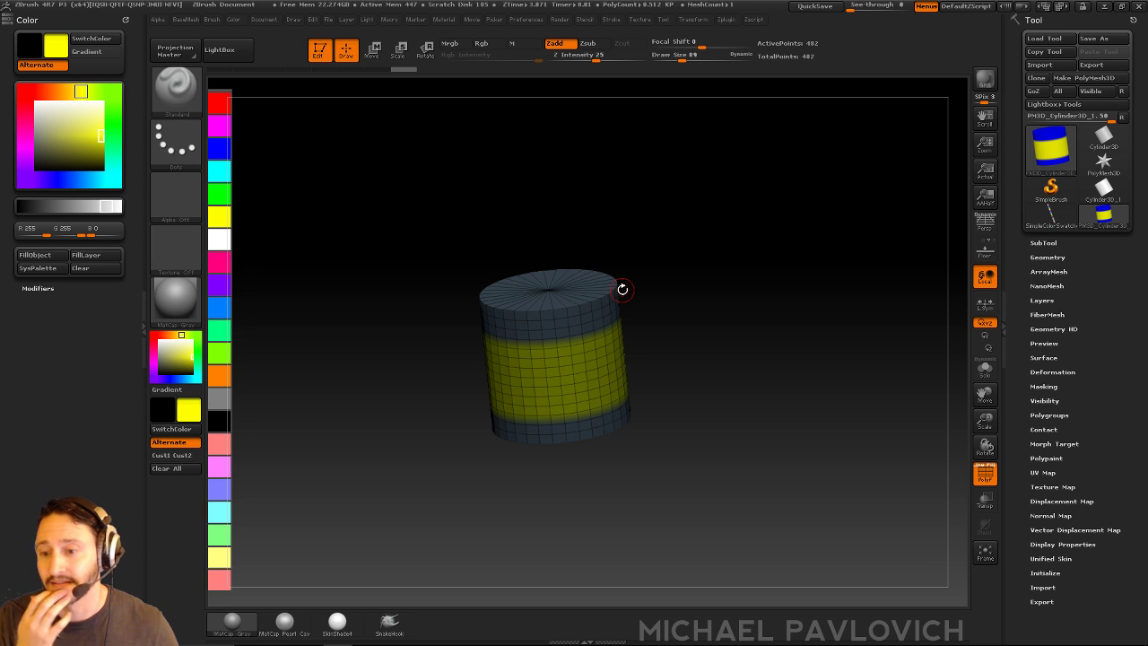
- Leave edit mode, clear the canvas, and make SimpleBrush the active tool
shift+drag(640, 269, 779, 285)
click(319, 50)
key(ctrl+n)
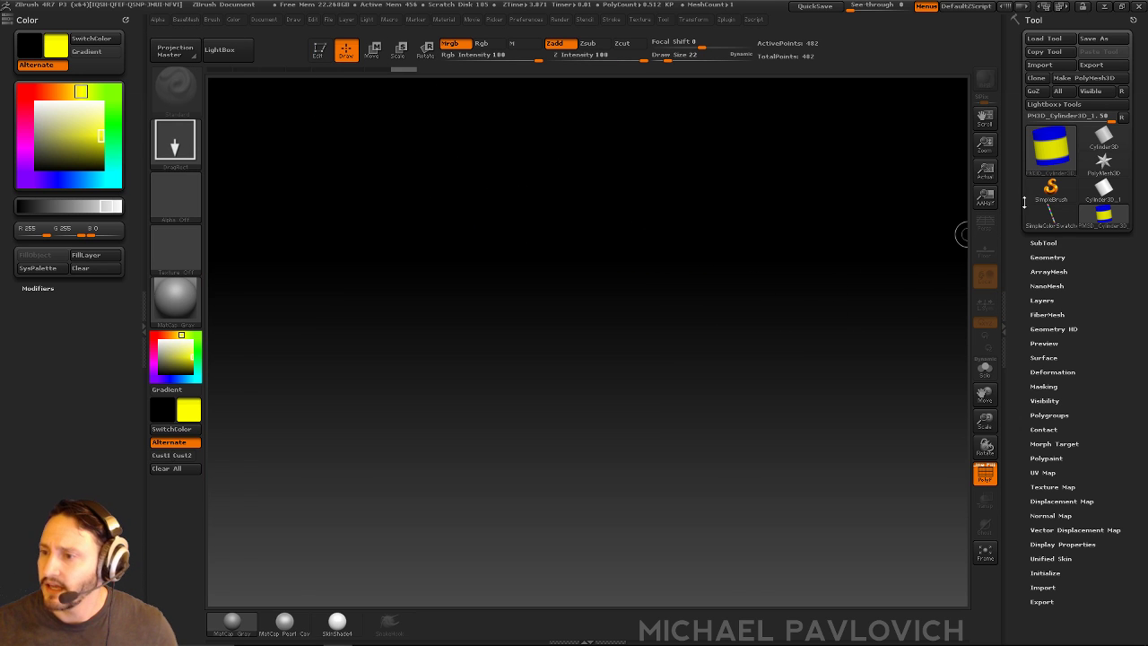
click(1050, 187)
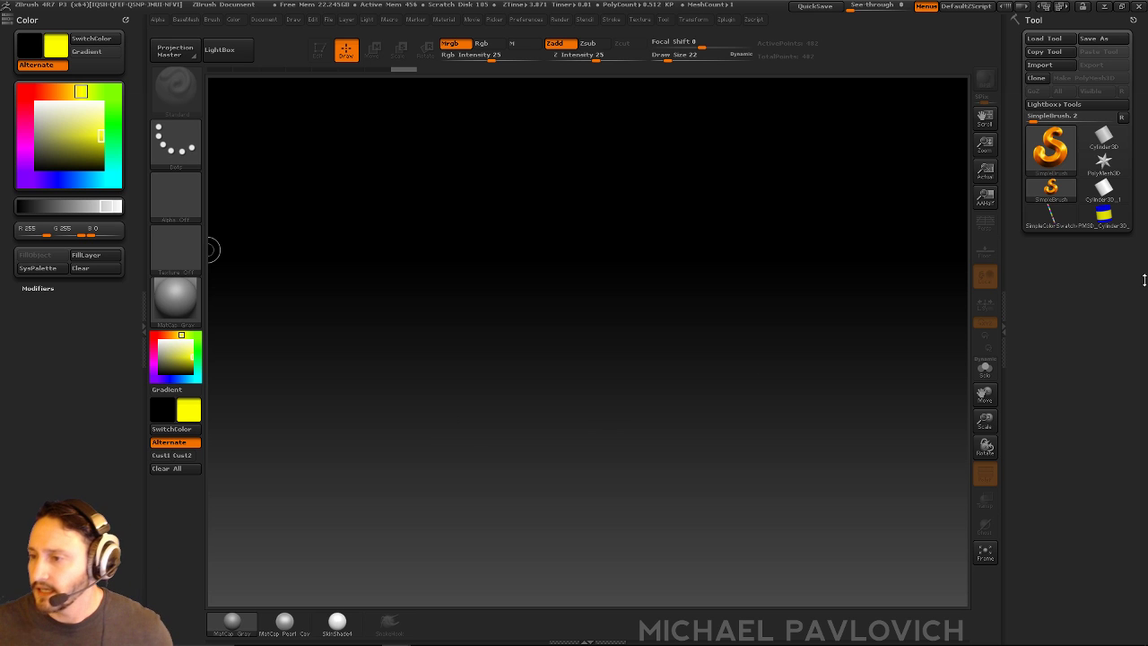
- Load the ernieV1_001.ZTL tool from the highres folder of the ernie robot inside the bots directory
click(1057, 168)
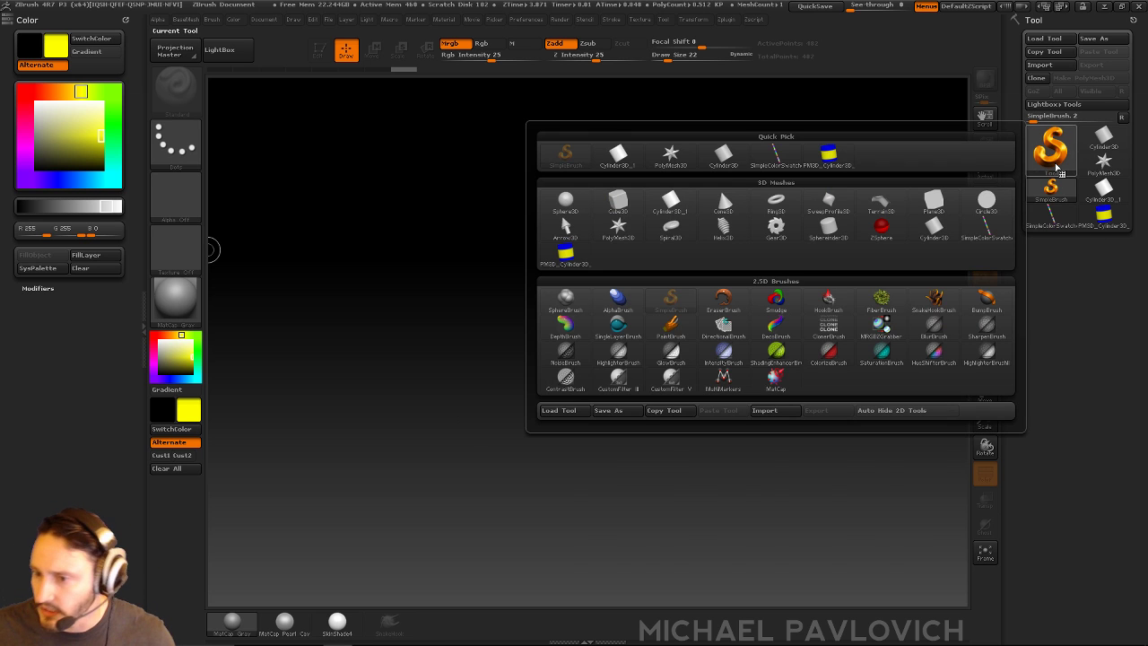
click(1044, 37)
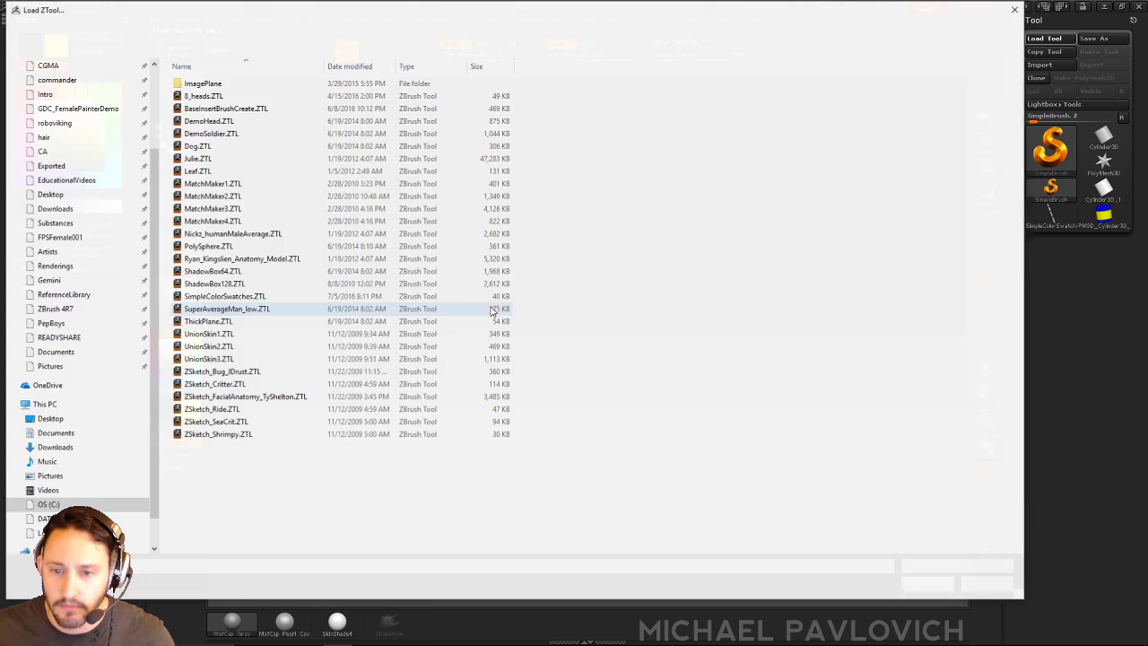
scroll(157, 121, up, 1)
scroll(90, 153, up, 3)
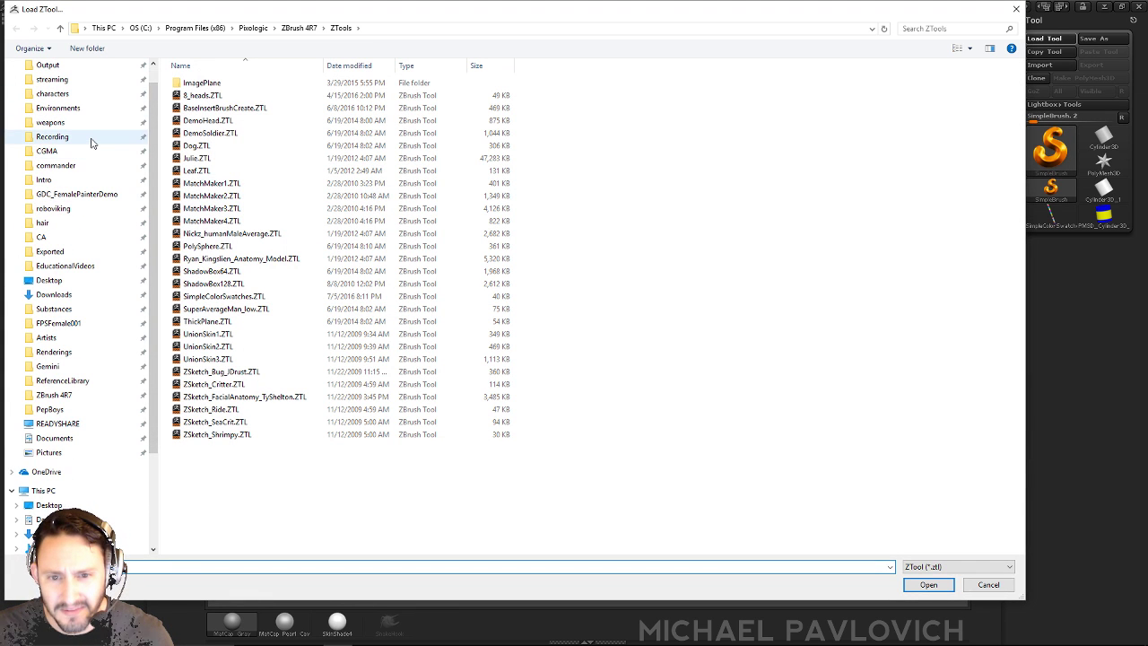
click(74, 104)
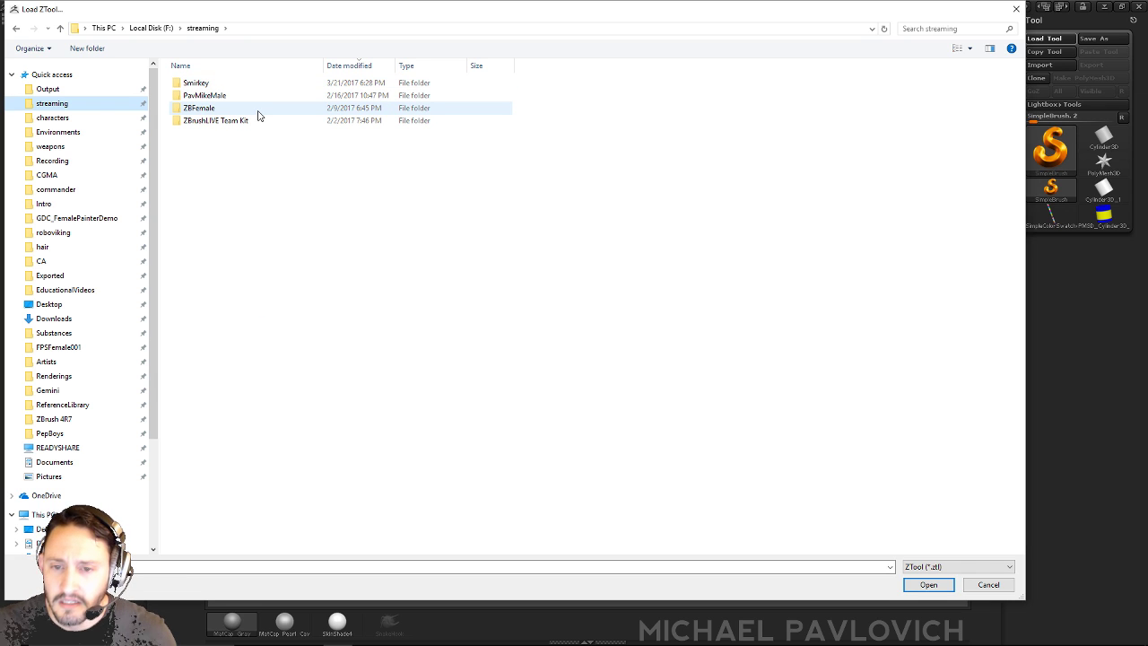
click(77, 119)
double_click(224, 83)
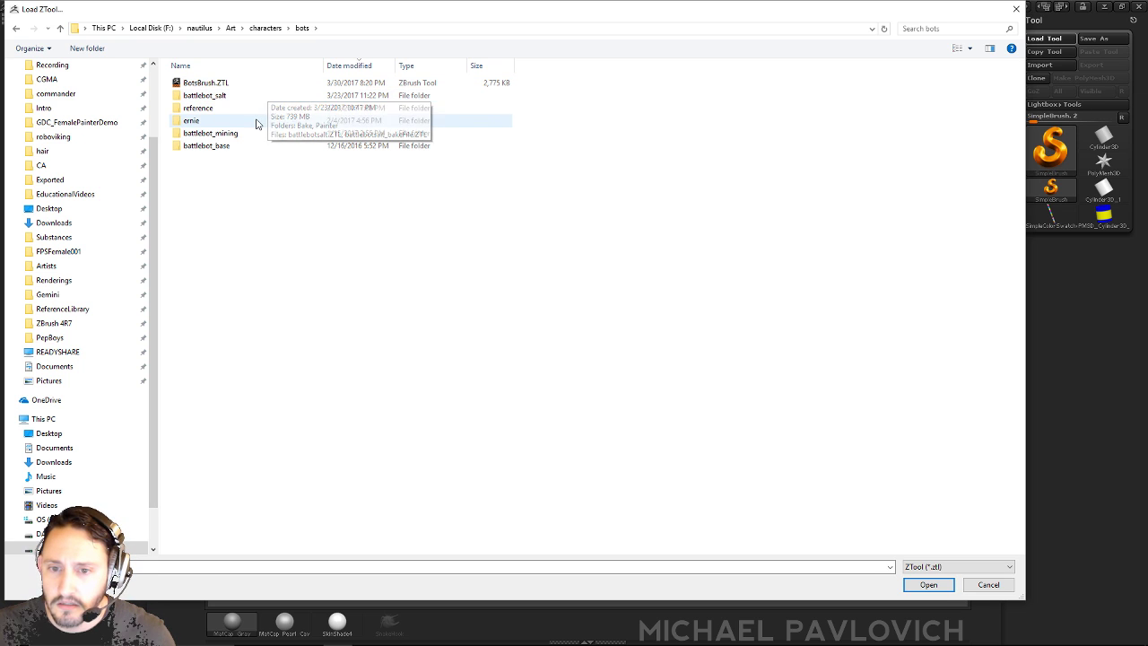
double_click(256, 121)
double_click(230, 98)
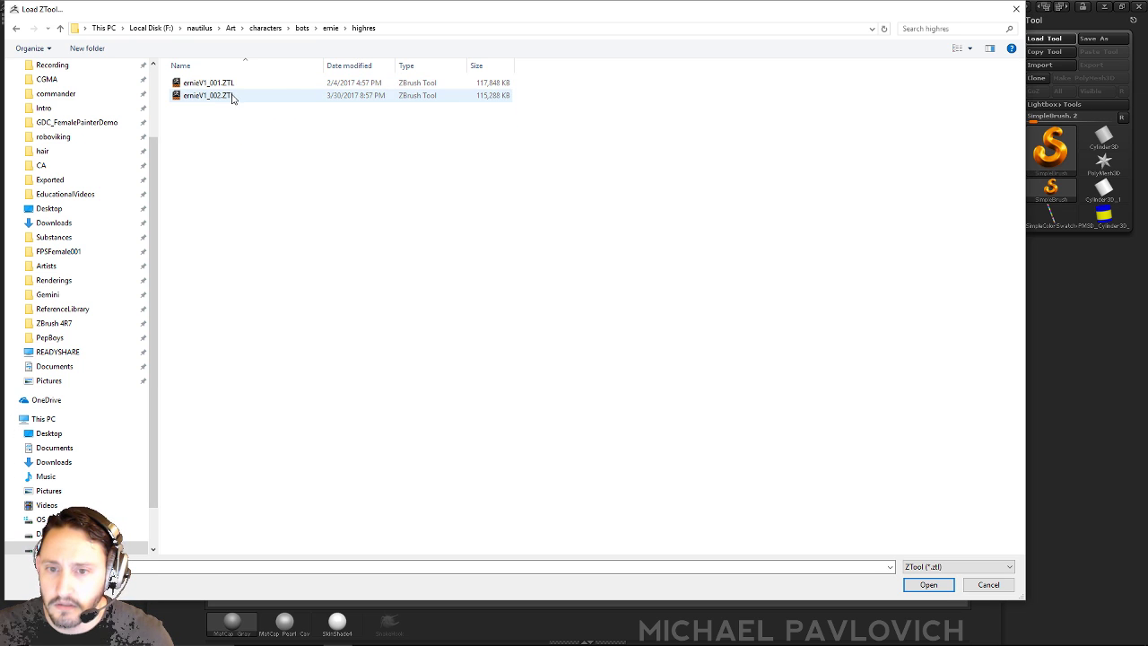
double_click(339, 84)
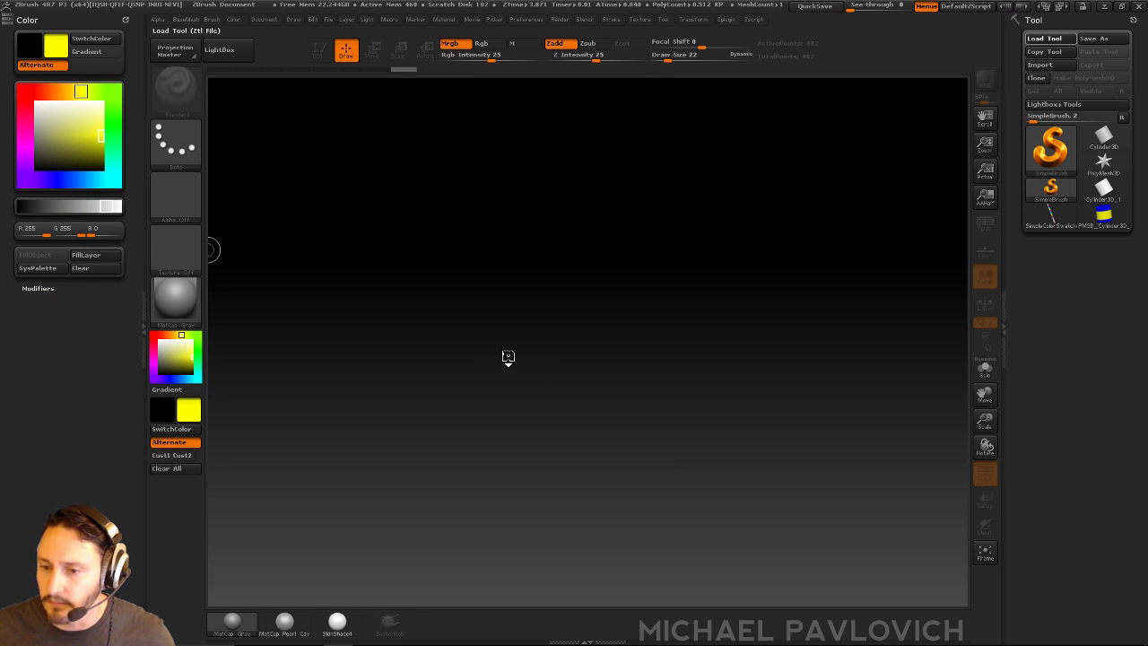
- Place the loaded robot on the canvas, enter edit mode and frame its full body upright
drag(589, 497, 607, 543)
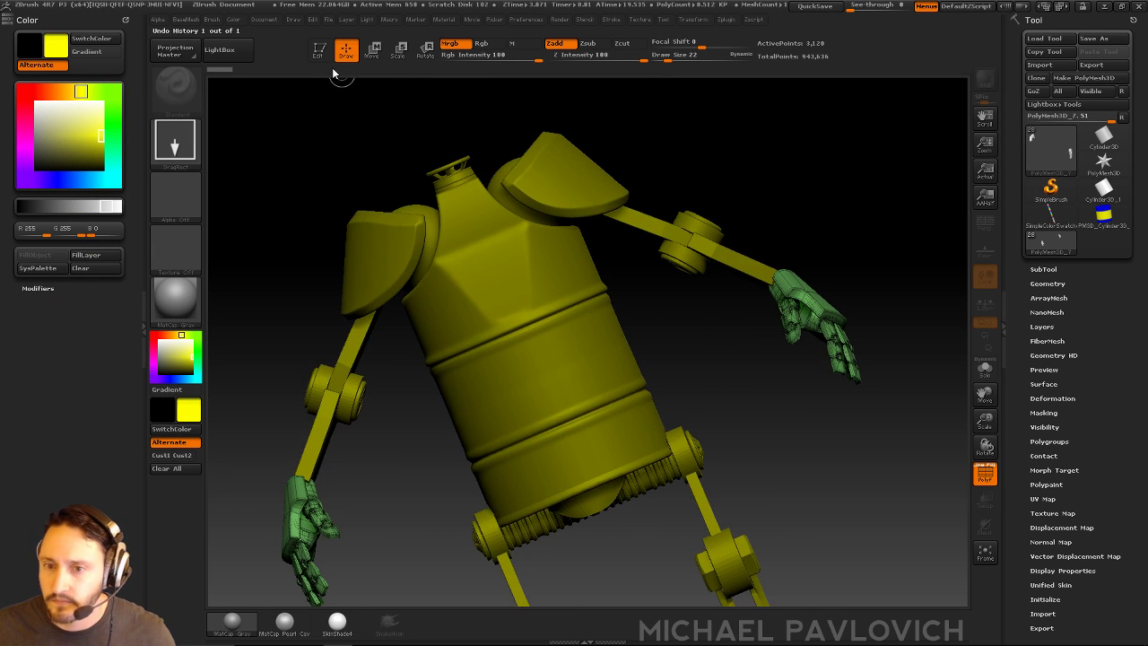
click(319, 50)
mouse_move(843, 192)
alt+mouse_down()
mouse_move(828, 167)
mouse_move(899, 172)
mouse_move(873, 182)
mouse_move(851, 248)
mouse_move(928, 249)
mouse_move(879, 159)
mouse_move(909, 195)
mouse_move(851, 255)
mouse_move(864, 259)
mouse_move(853, 269)
alt+mouse_up()
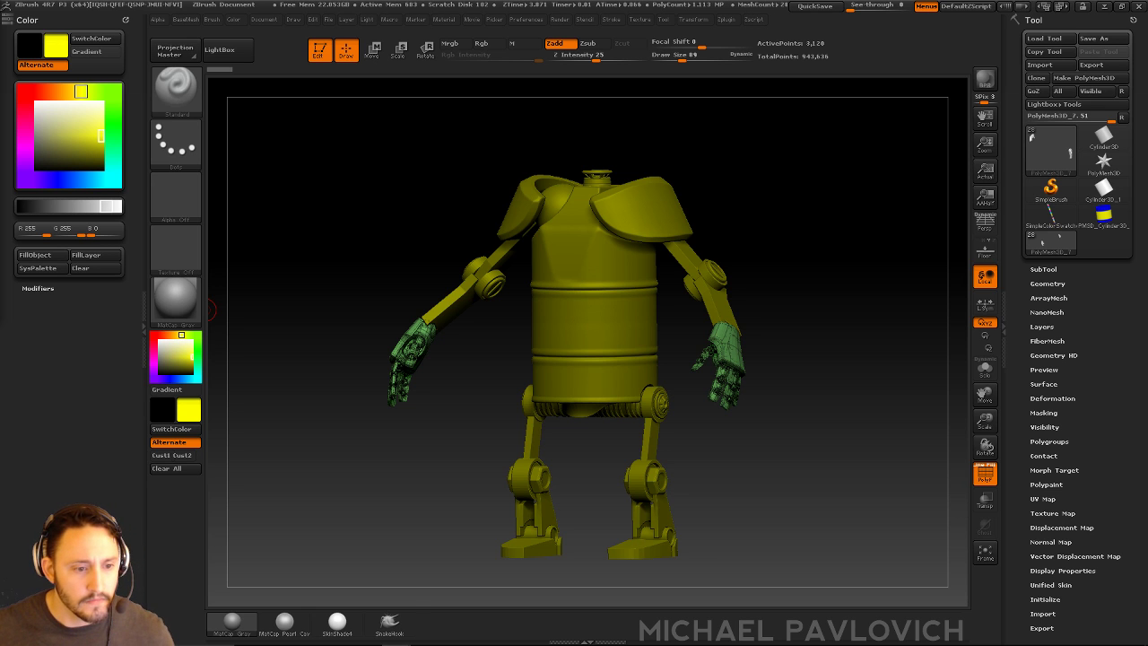
mouse_move(770, 177)
shift+mouse_down()
mouse_move(808, 201)
mouse_move(772, 206)
mouse_move(810, 198)
mouse_move(938, 434)
shift+mouse_up()
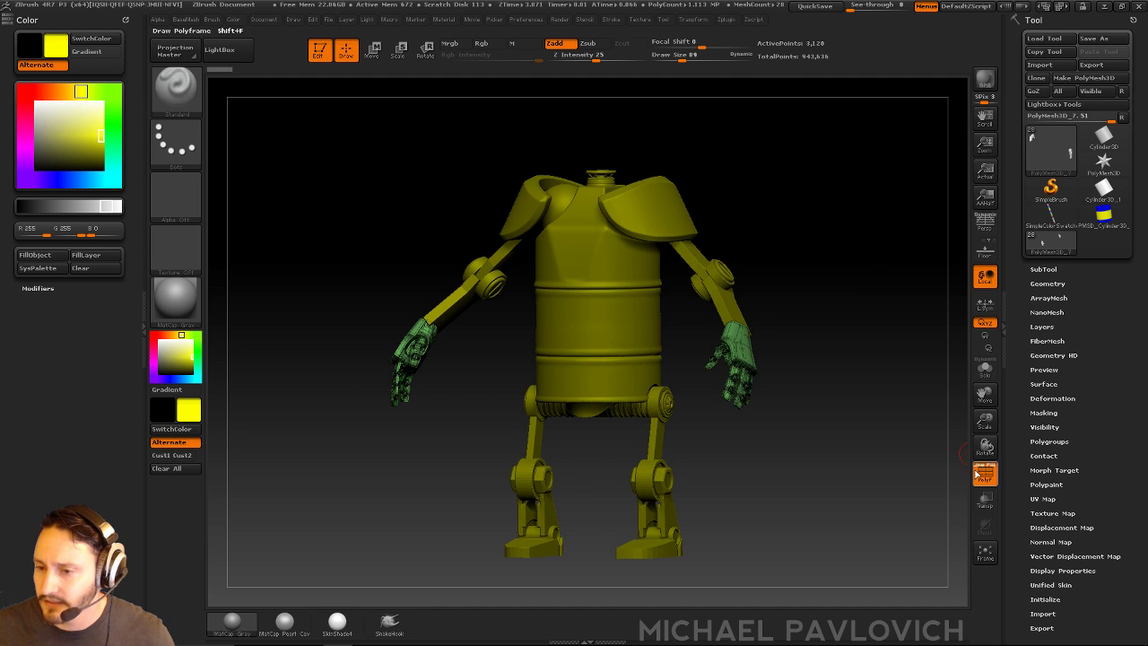
- Turn off the polyframe display, set the current color to white, and enable perspective for the robot
click(984, 474)
click(153, 340)
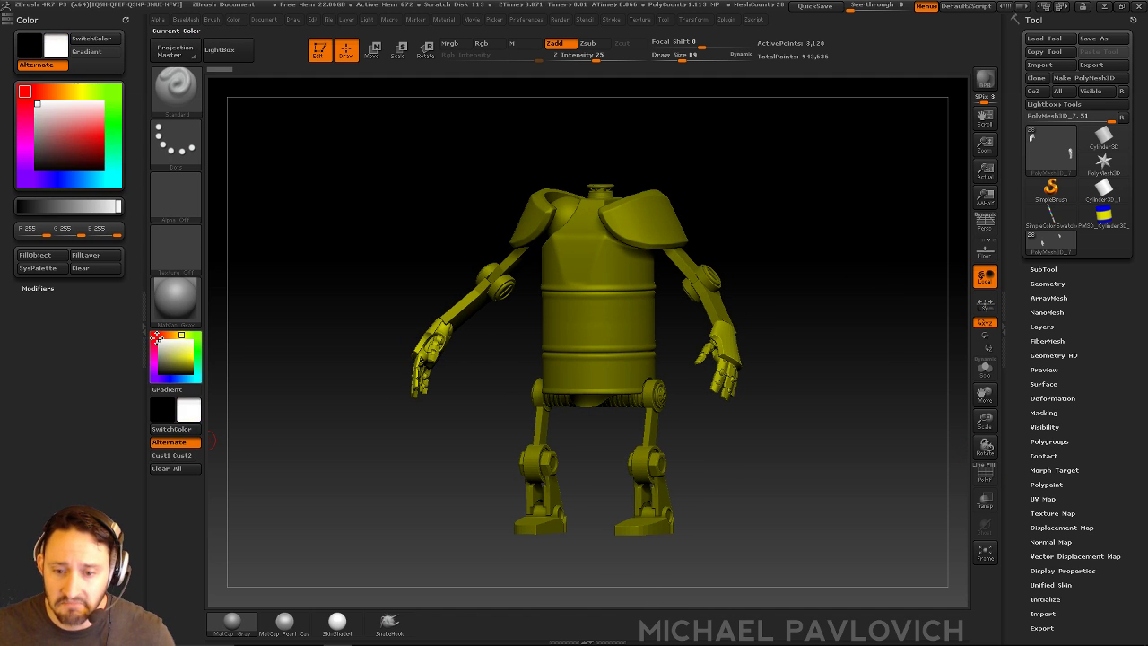
alt+drag(879, 167, 878, 190)
click(985, 223)
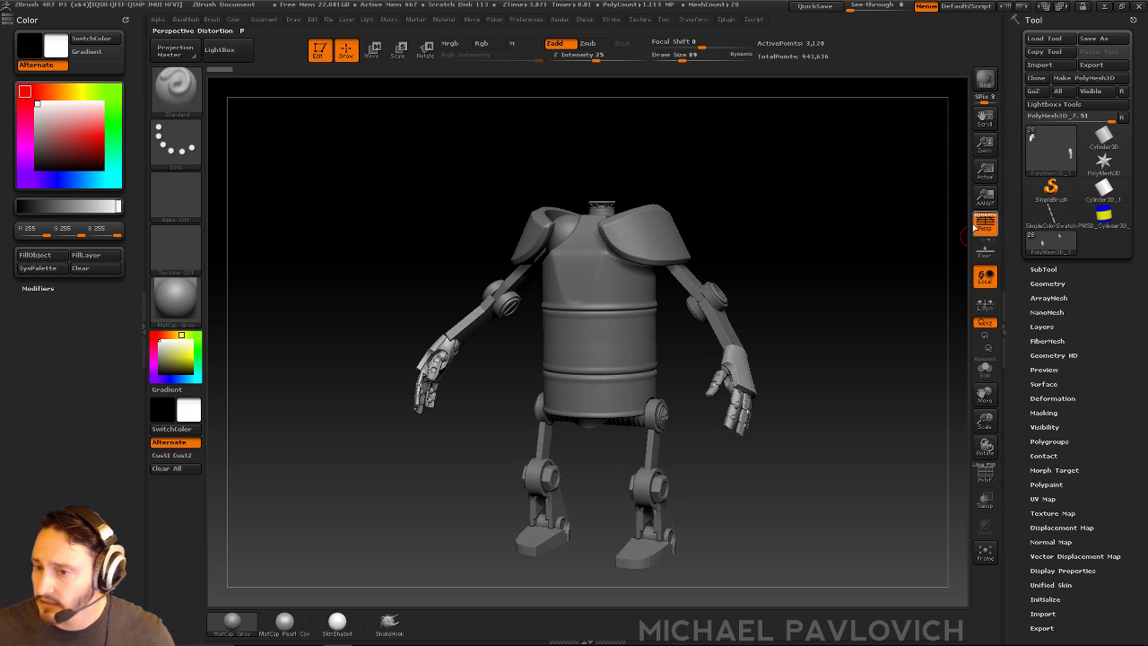
alt+drag(876, 243, 847, 225)
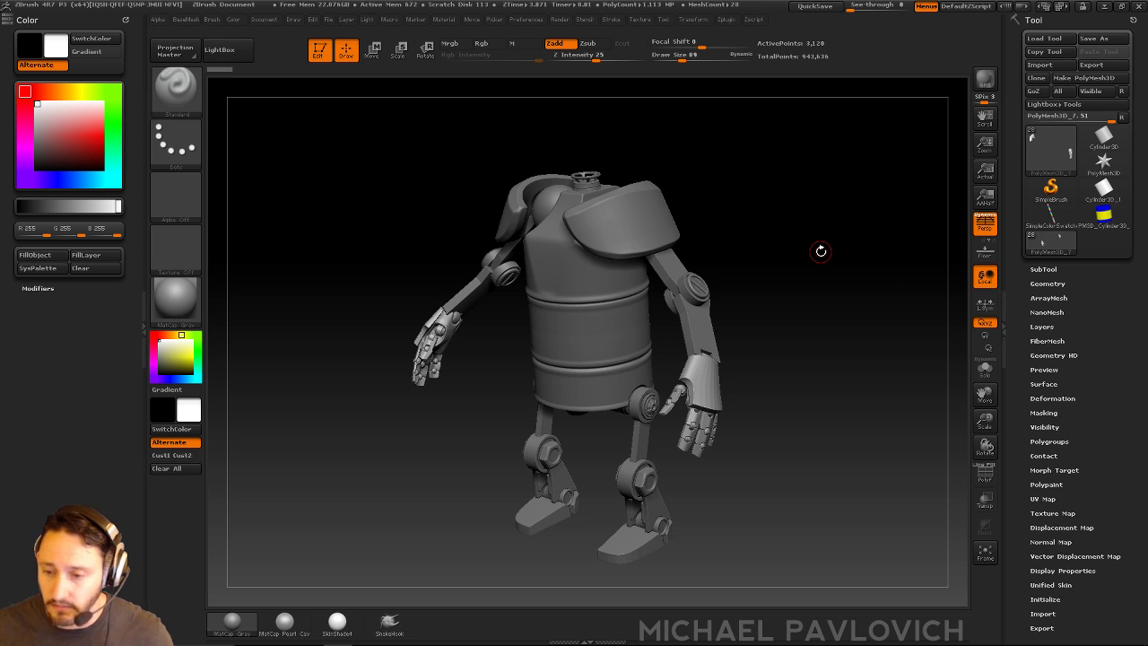
drag(811, 247, 798, 241)
- Switch to Substance Painter and rotate the environment lighting to 320 to brighten the robot's painted steel
key(super)
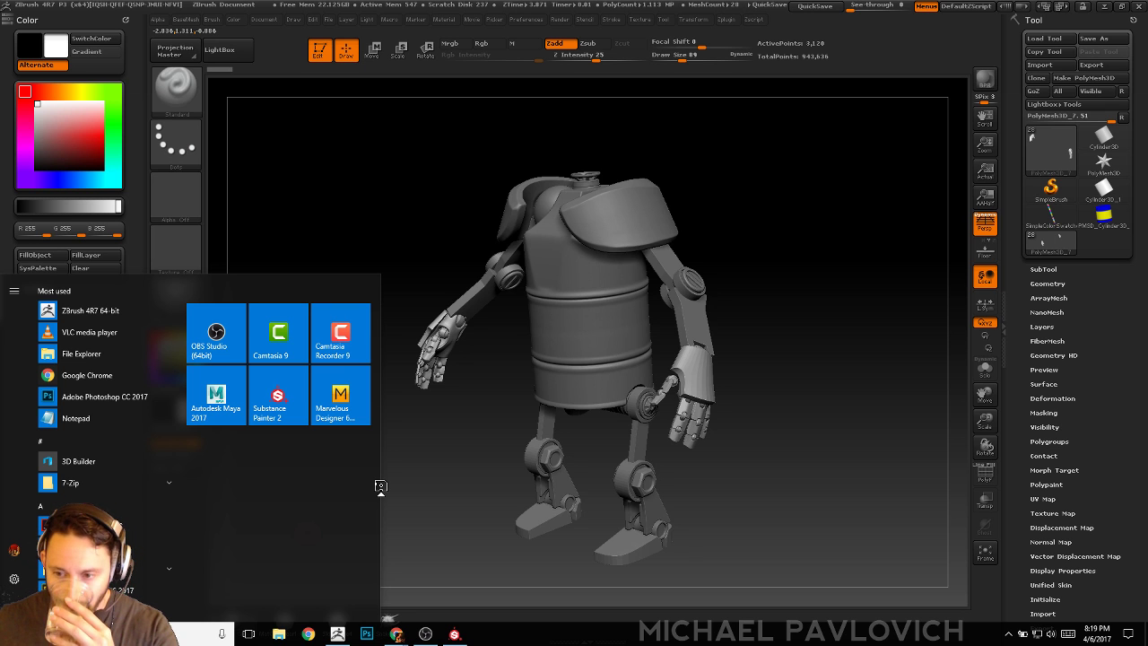
click(455, 633)
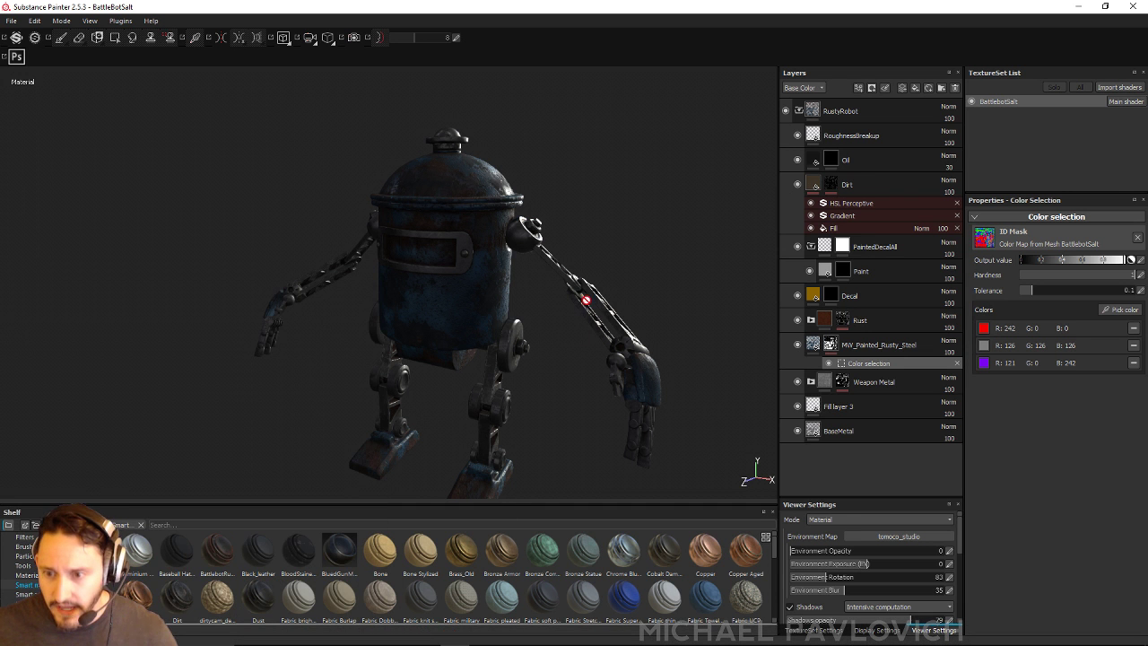
shift+right_drag(610, 182, 703, 172)
mouse_move(680, 207)
alt+mouse_down()
mouse_move(666, 176)
mouse_move(699, 194)
alt+mouse_up()
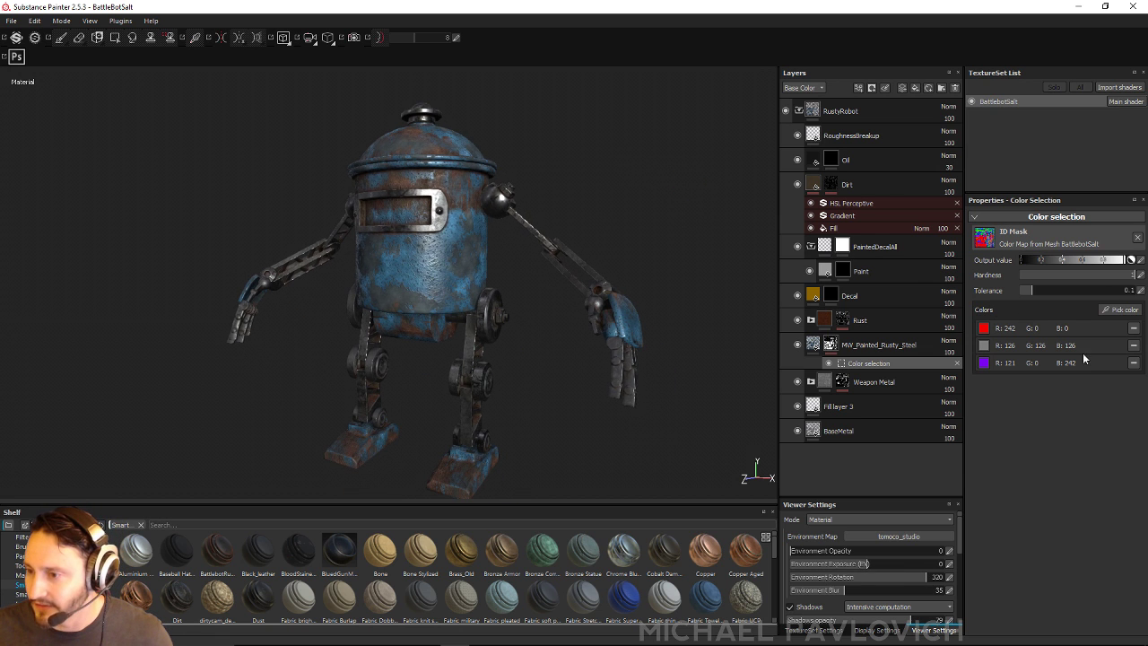
alt+drag(629, 174, 652, 225)
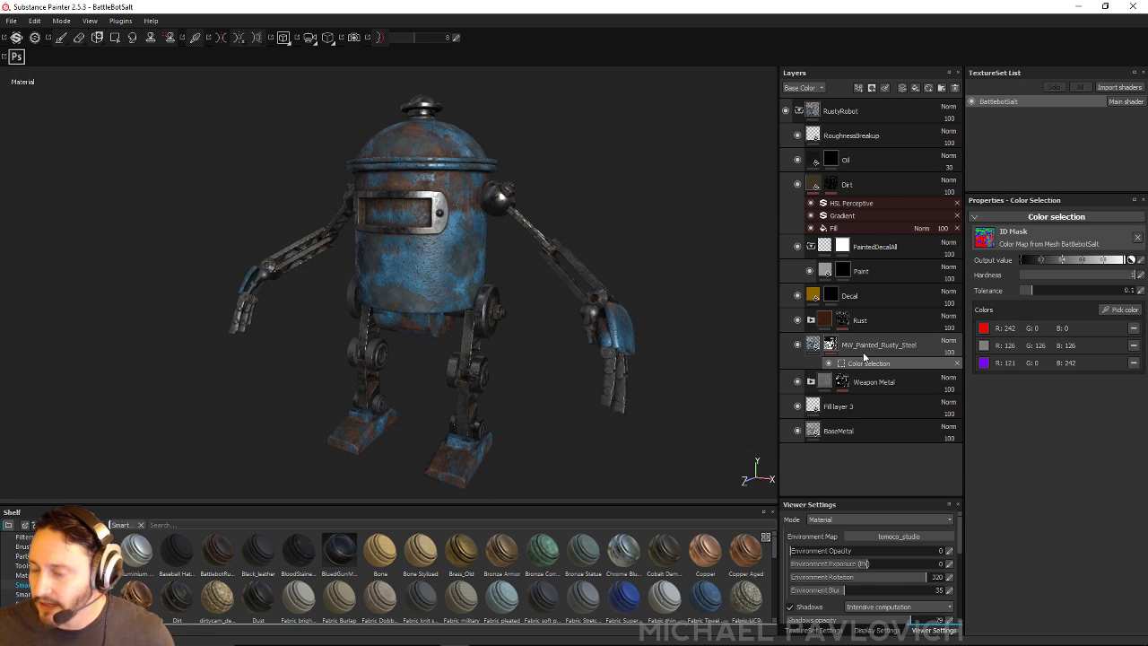
- Return to ZBrush and select the robot's forearm subtool, followed by its finger subtool
key(super)
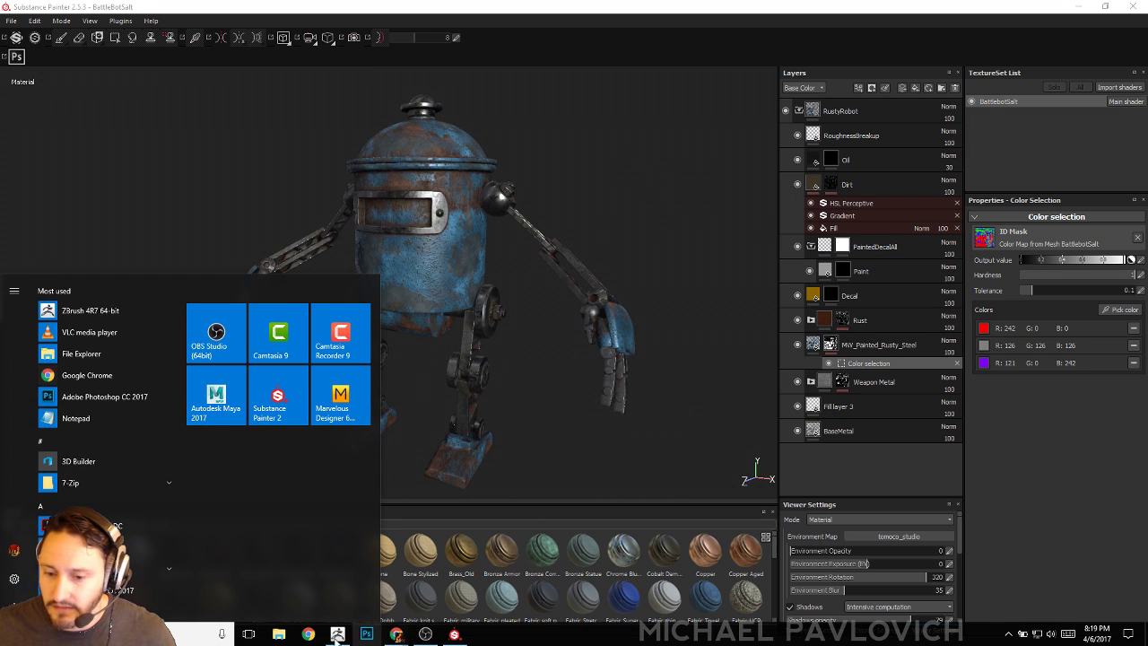
click(337, 634)
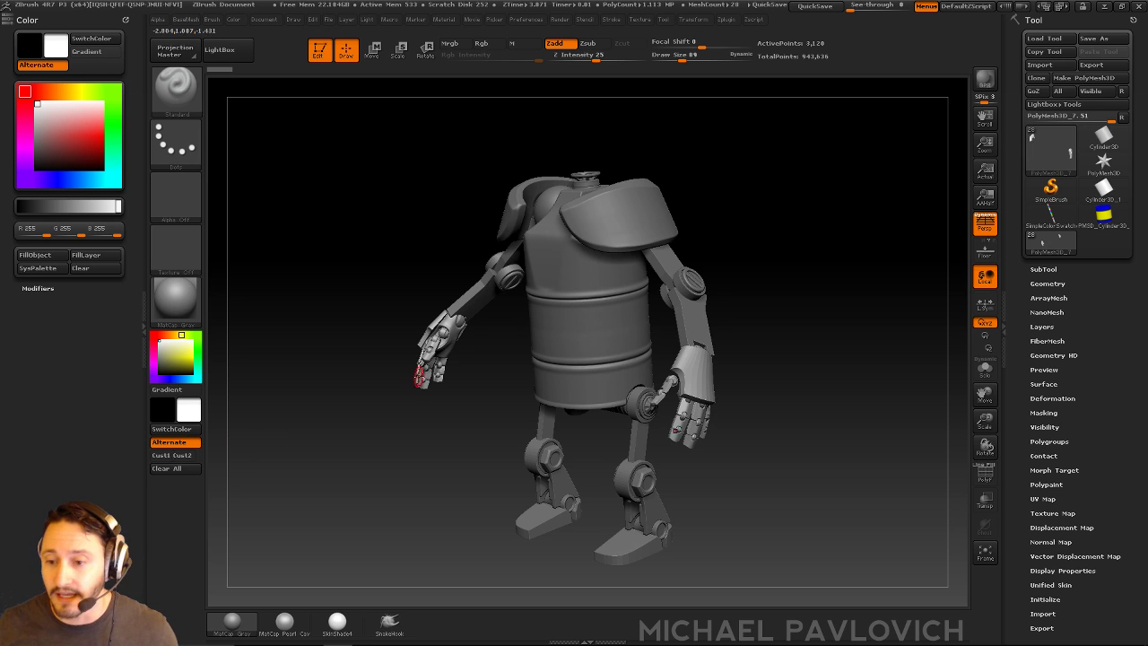
alt+click(690, 301)
drag(763, 312, 254, 212)
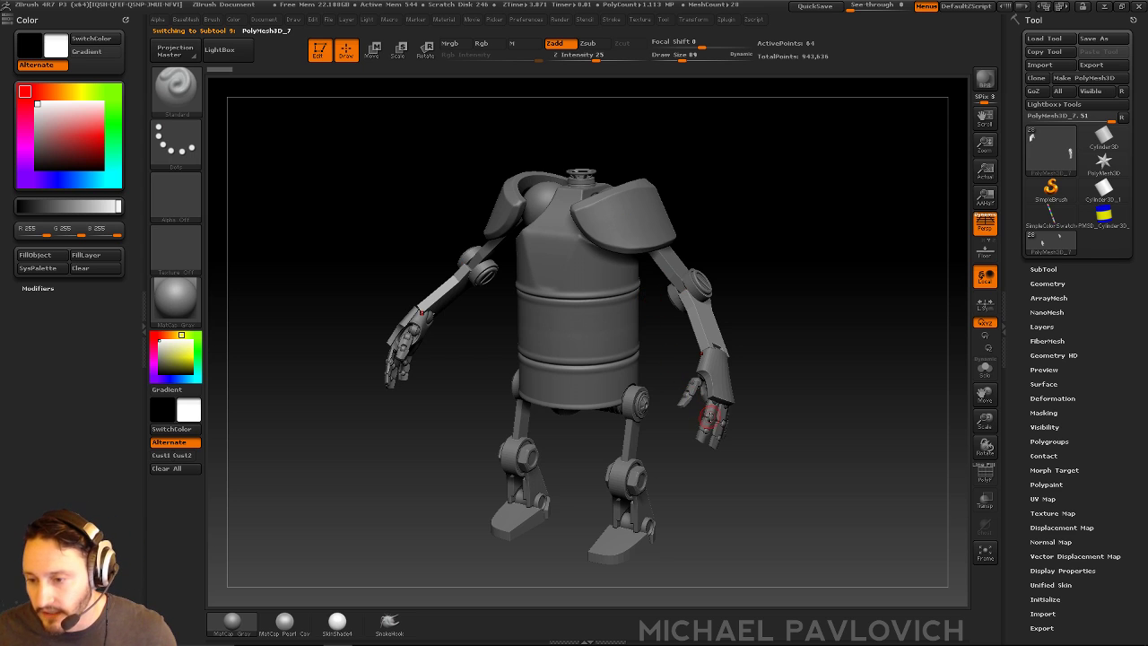
alt+click(710, 416)
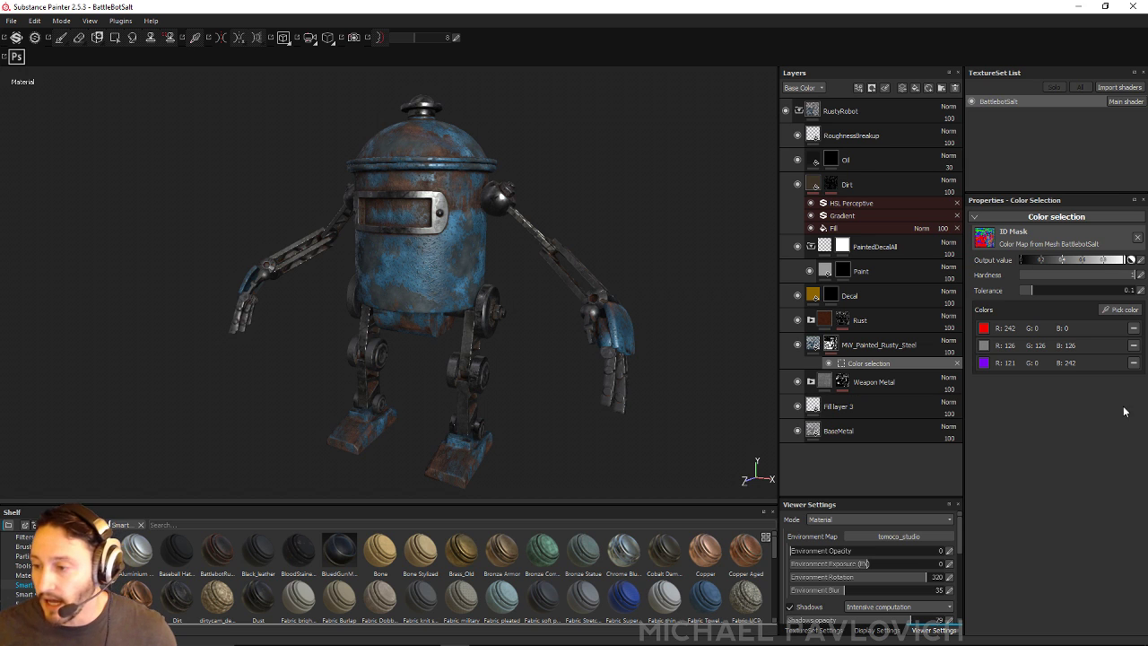
- Remove the red, gray and purple colors from the ID mask color selection on the MW_Painted_Rusty_Steel layer
click(1134, 329)
click(1134, 329)
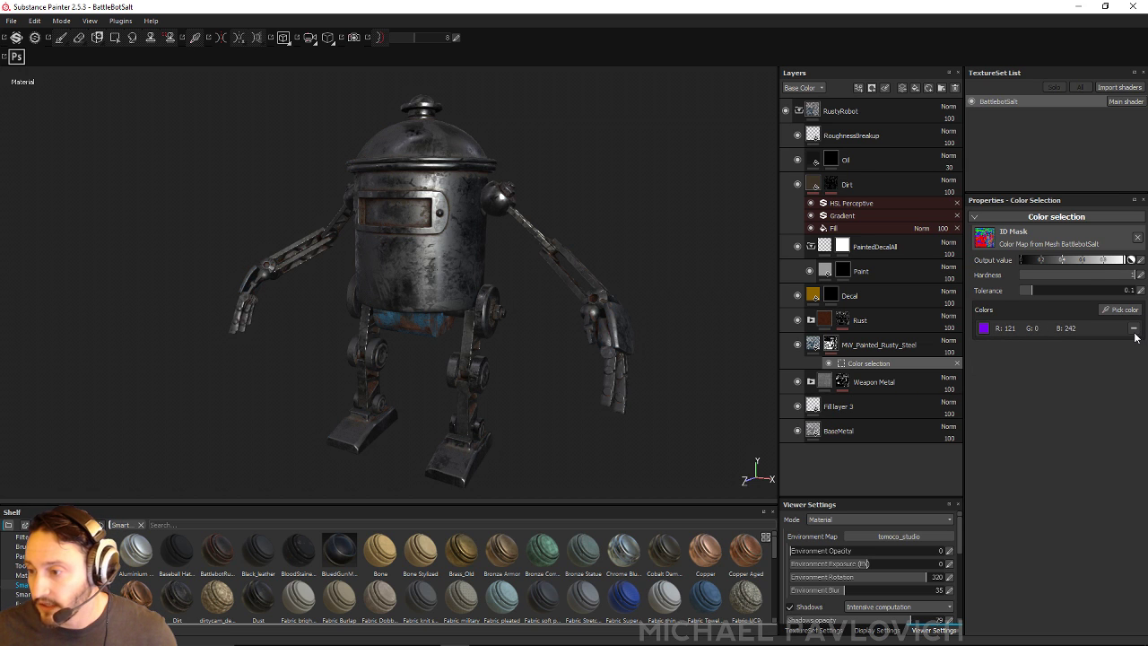
click(1133, 329)
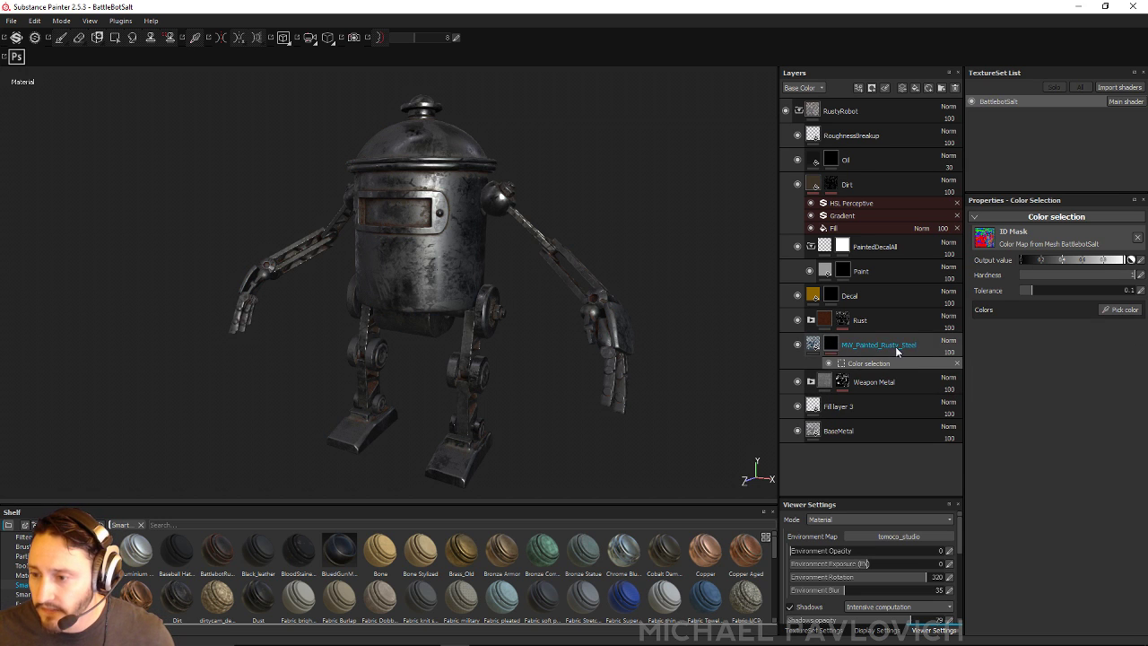
click(829, 345)
click(866, 364)
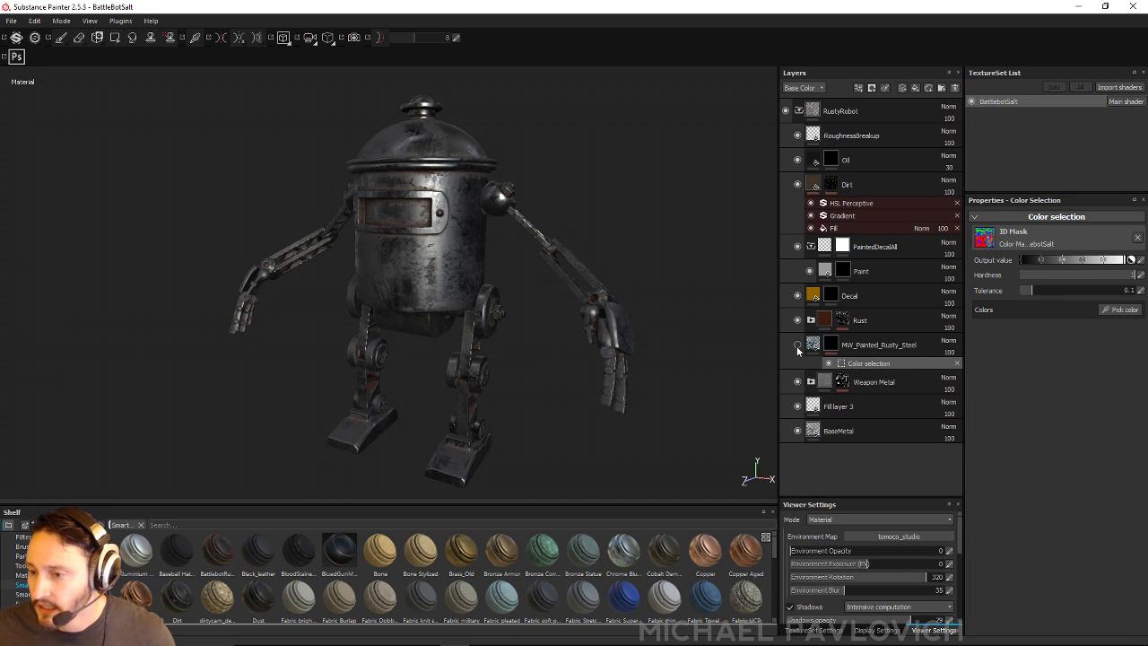
- Remove the blue and purple colors from the Weapon Metal folder's ID mask color selection
click(852, 388)
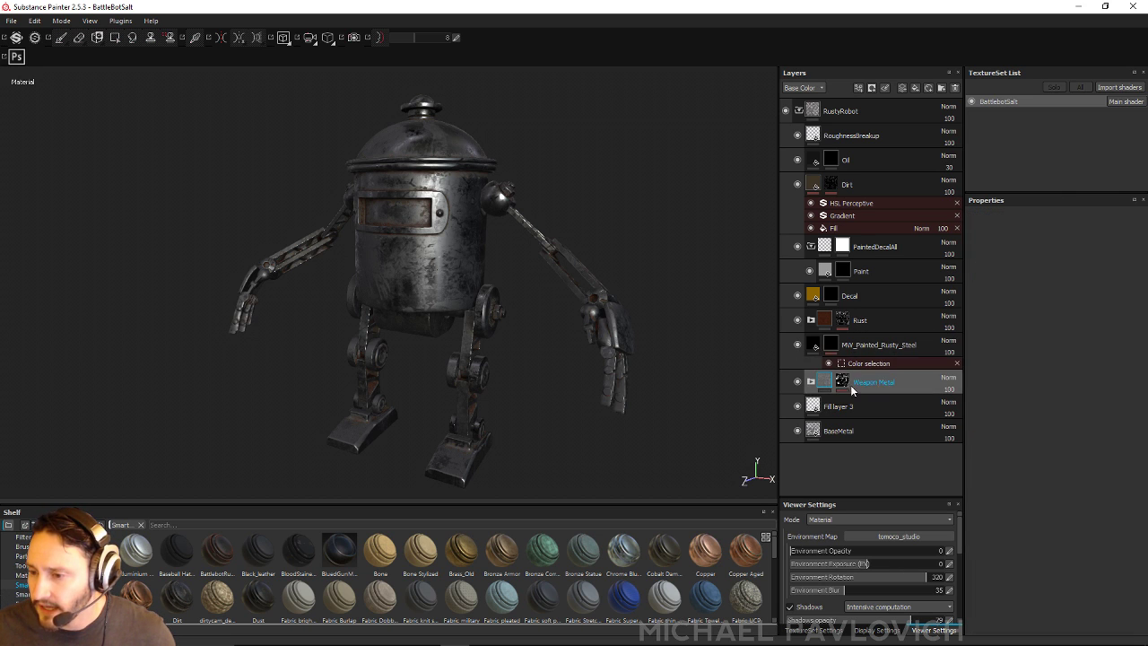
key(ctrl+v)
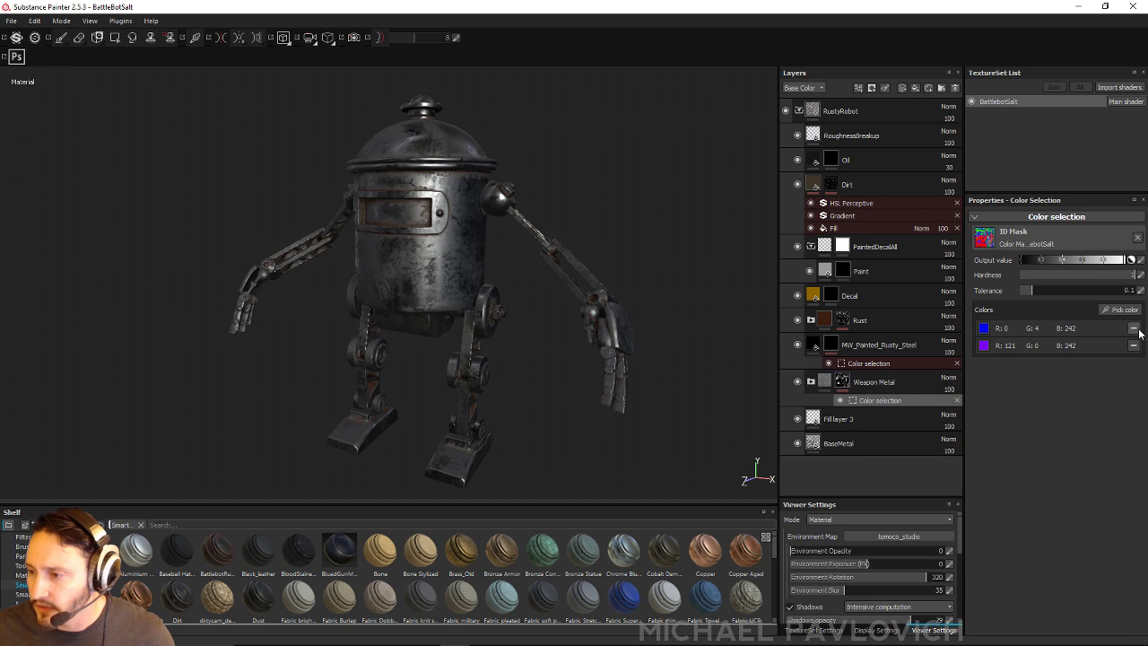
click(912, 422)
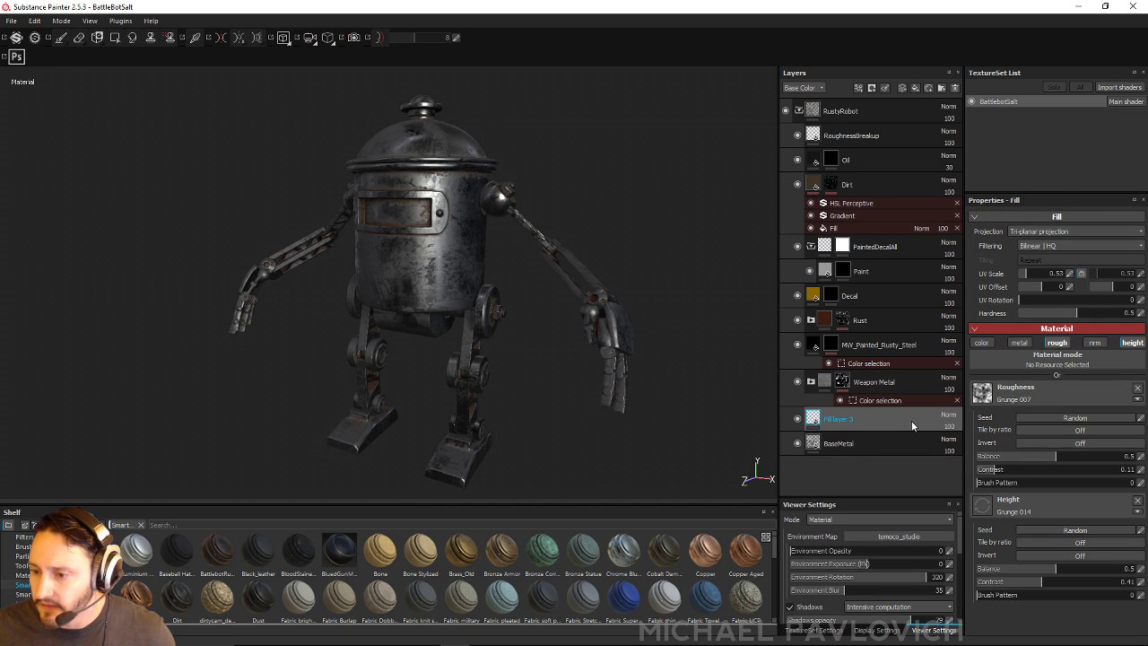
- Toggle the visibility of Fill layer 3, Weapon Metal and MW_Painted_Rusty_Steel to check each layer's effect on the robot
click(802, 420)
click(802, 420)
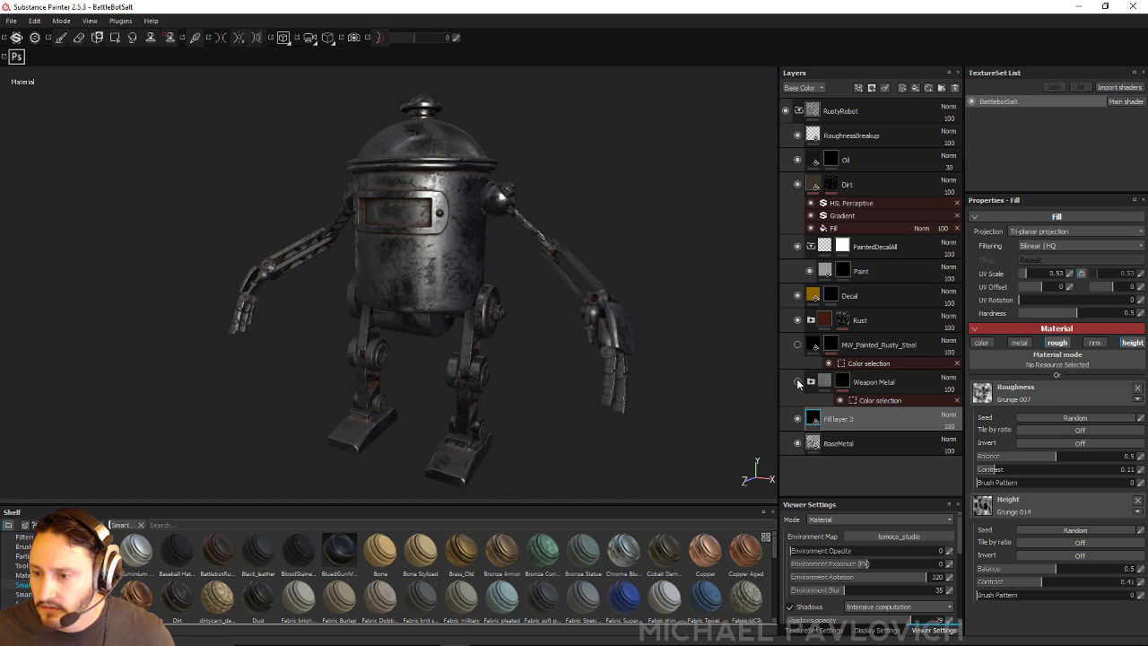
click(799, 419)
click(799, 420)
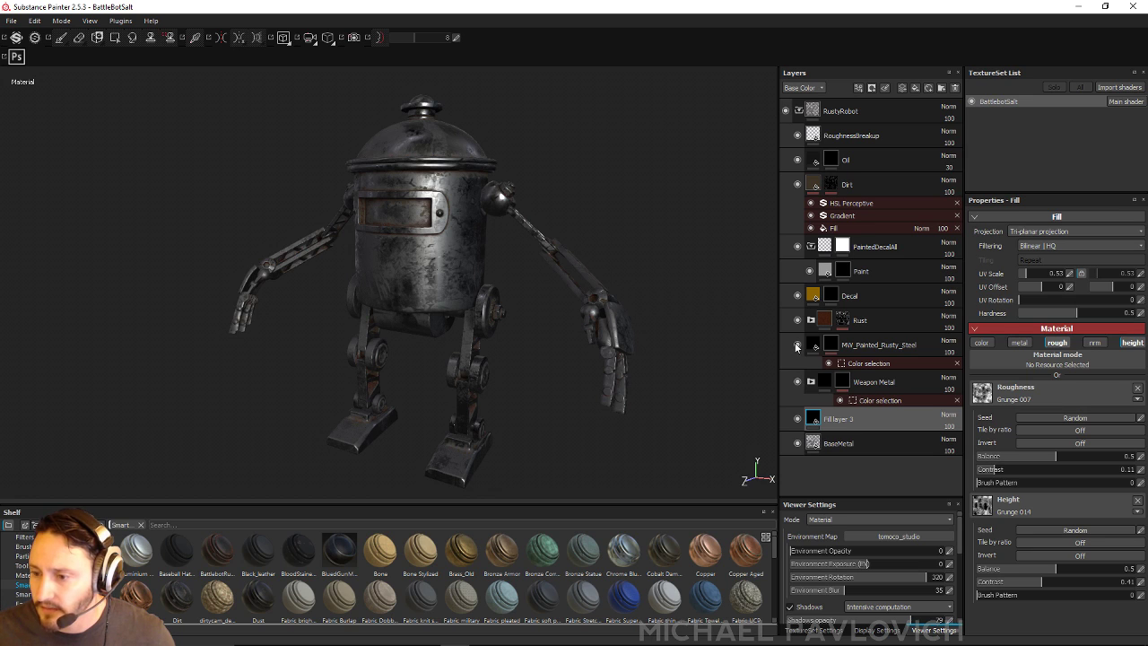
- Collapse the RustyRobot folder and create a smart material from it
click(798, 112)
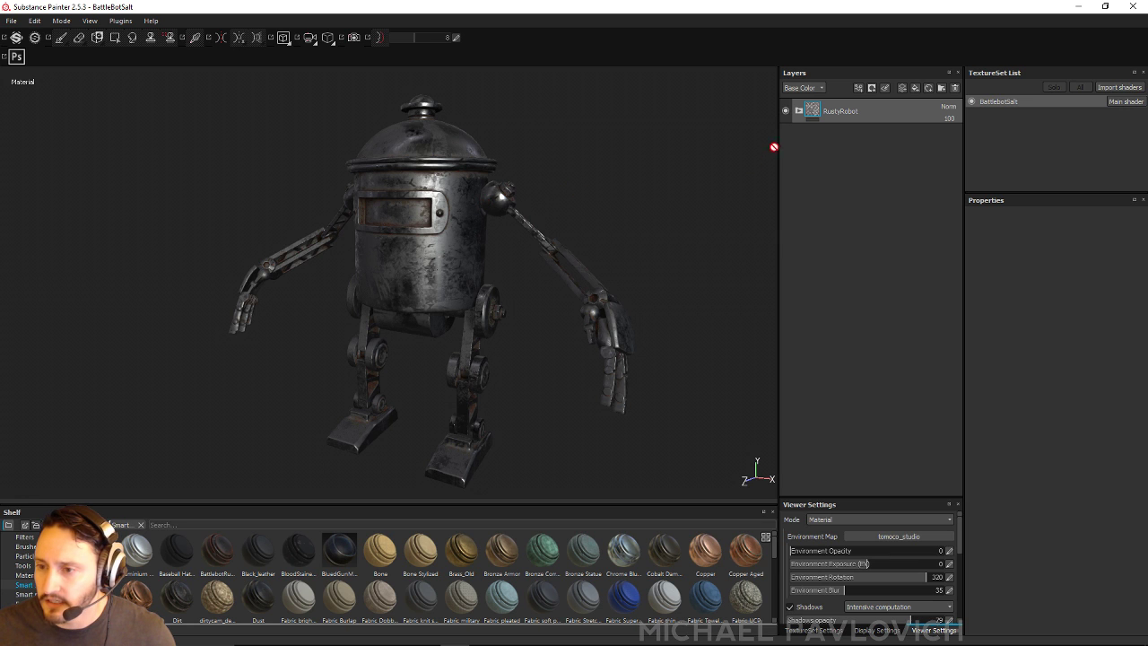
click(798, 112)
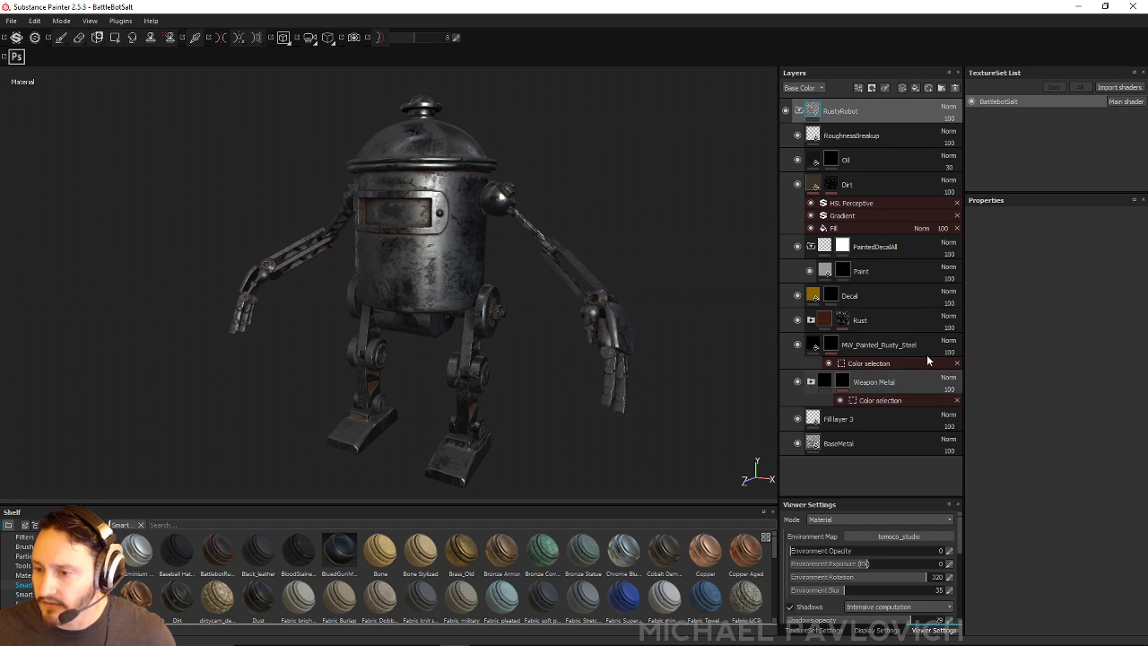
click(877, 347)
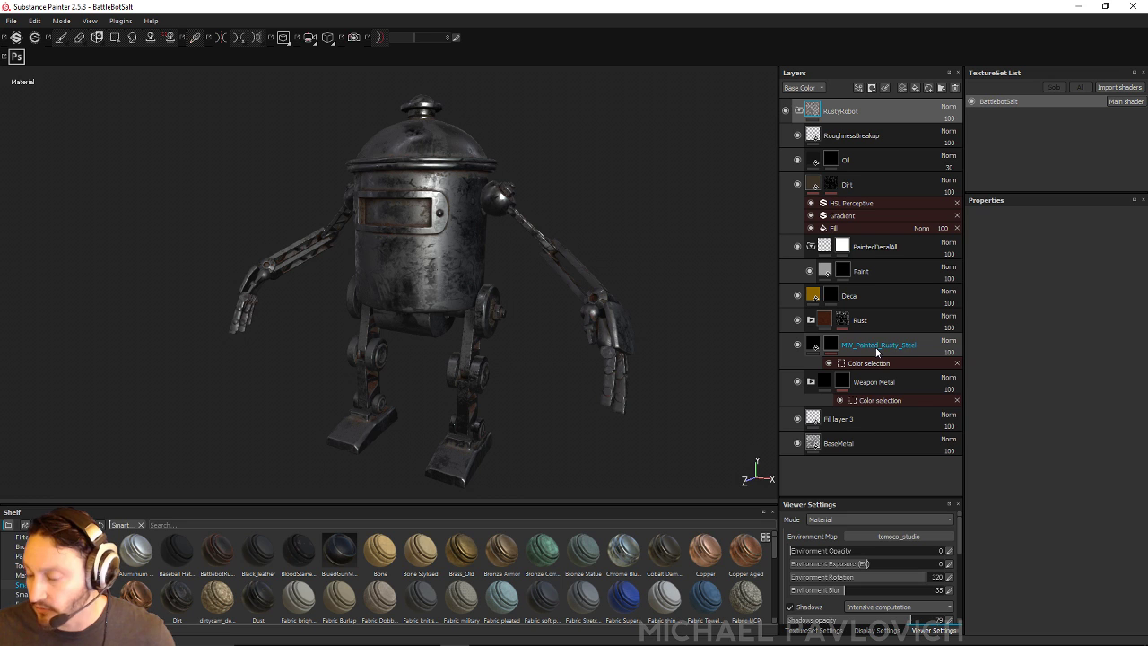
click(797, 110)
right_click(841, 113)
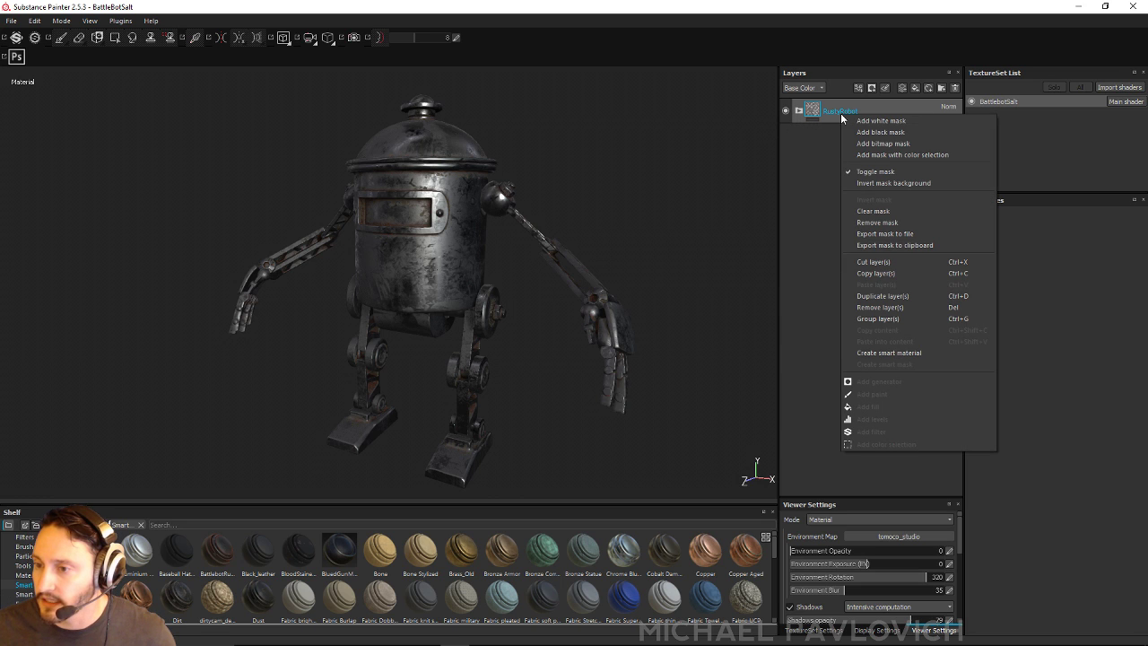
click(918, 355)
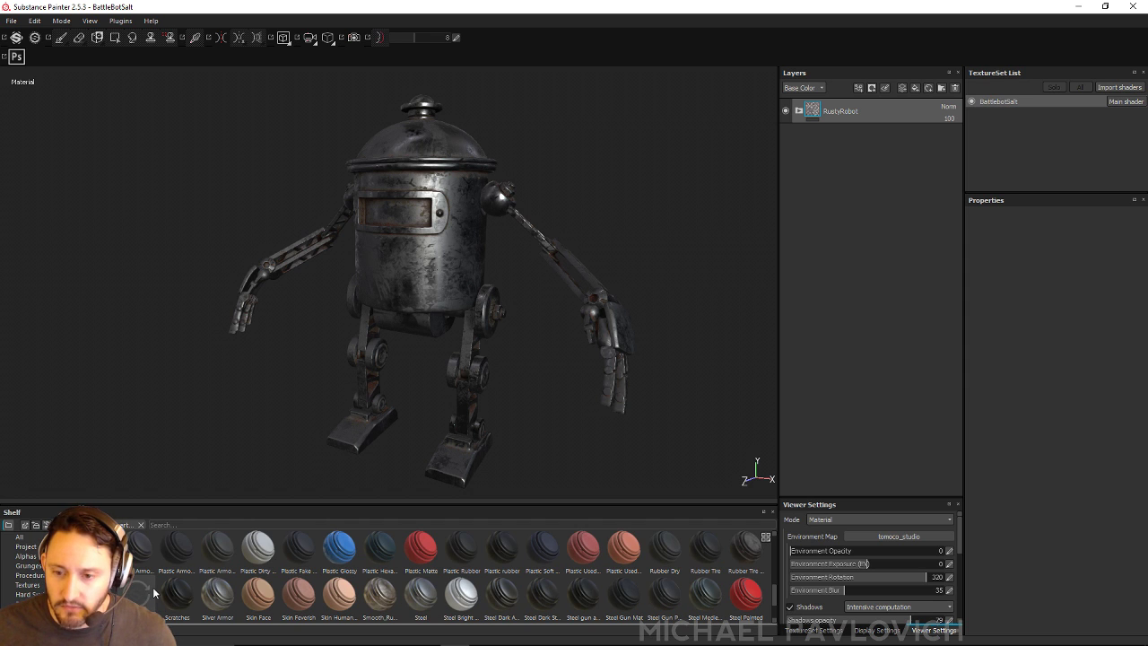
- Minimize Substance Painter and open the Windows Start menu
click(1080, 6)
key(super)
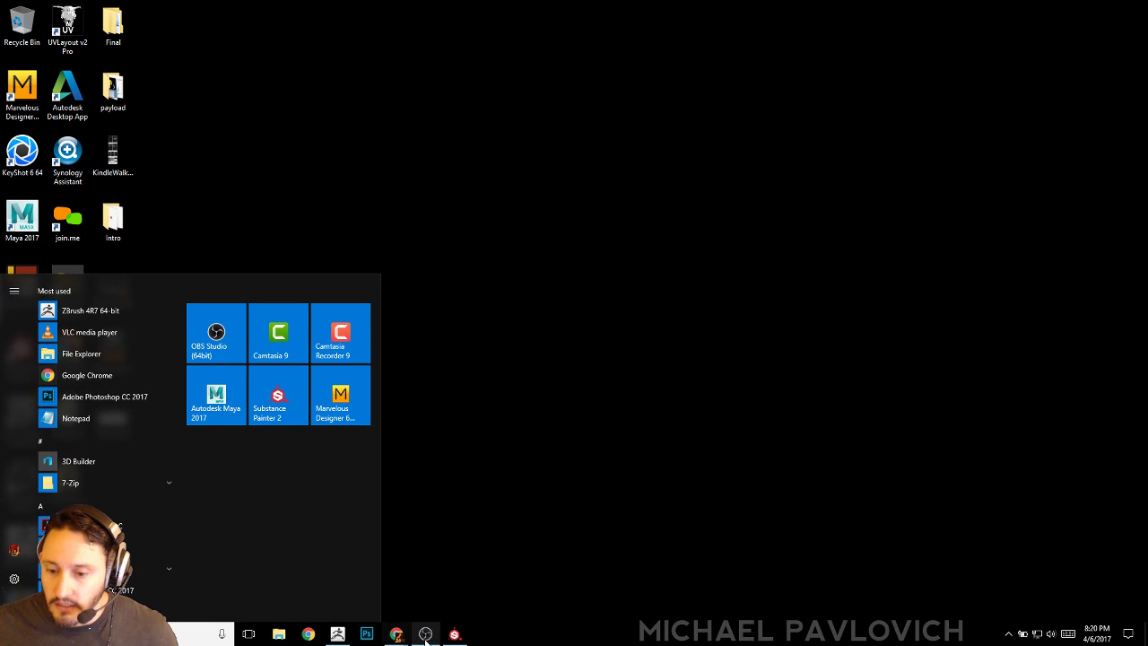